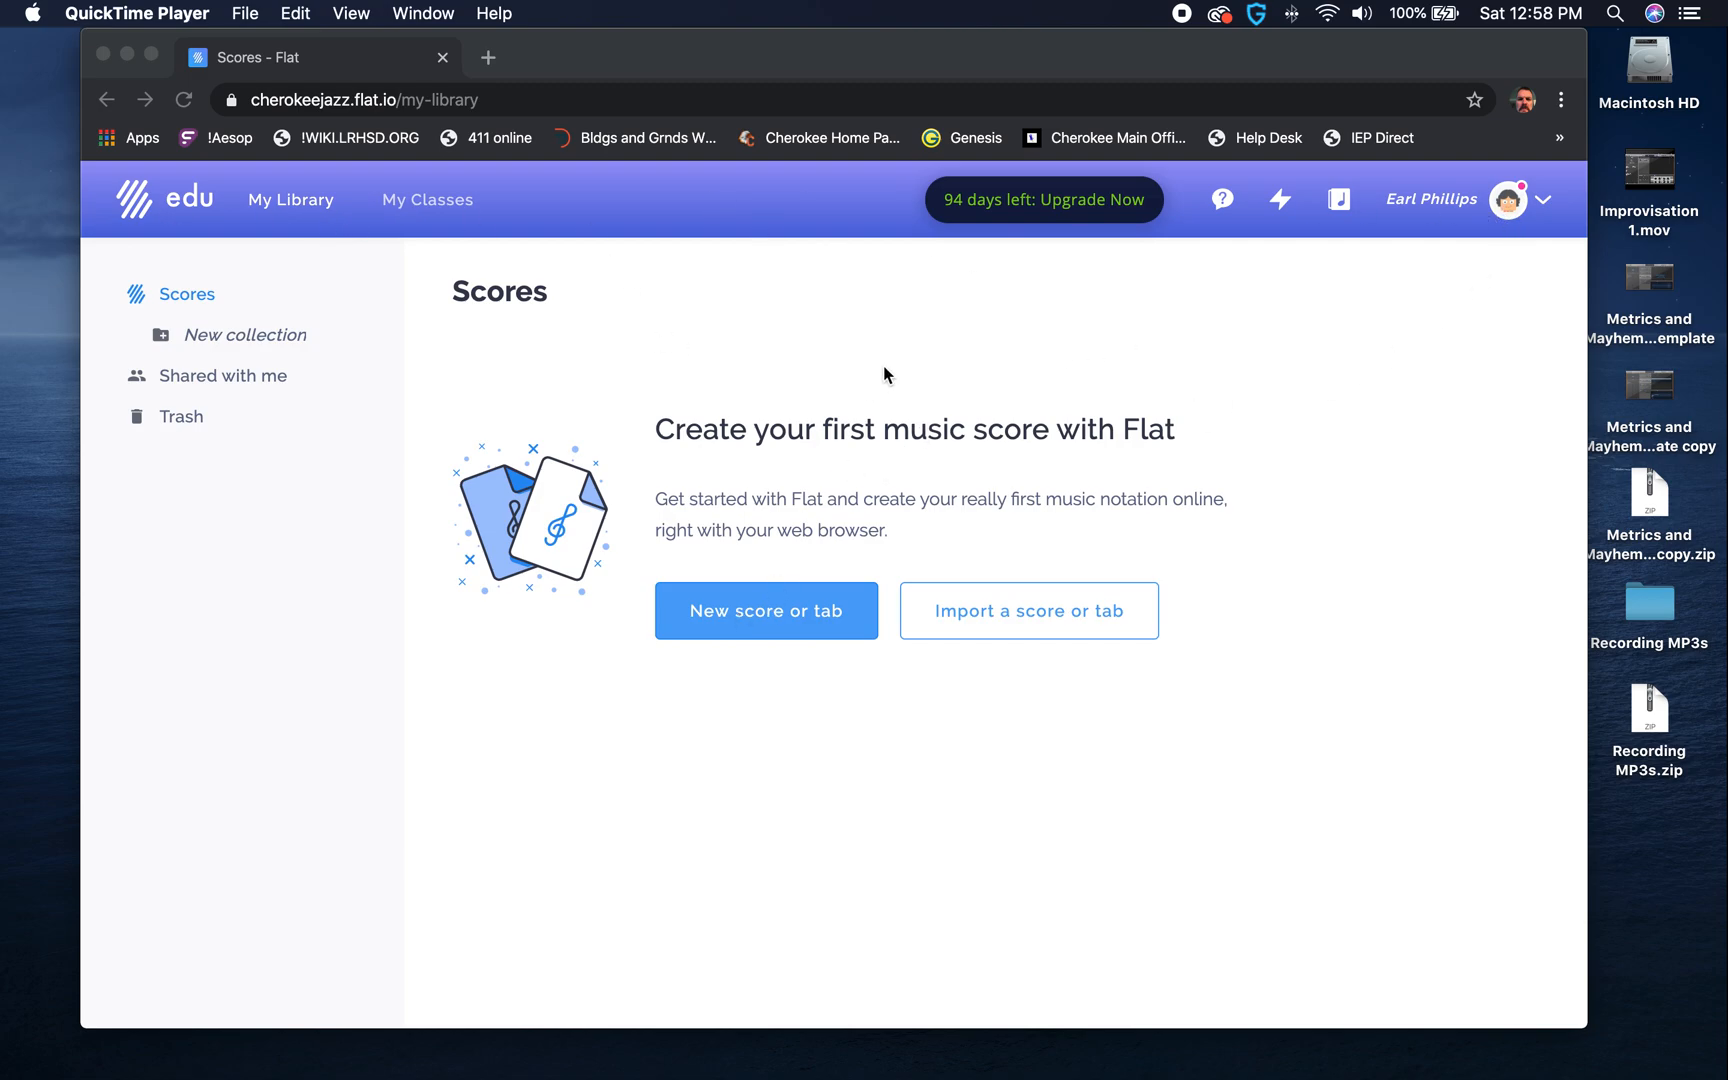
left_click(1340, 205)
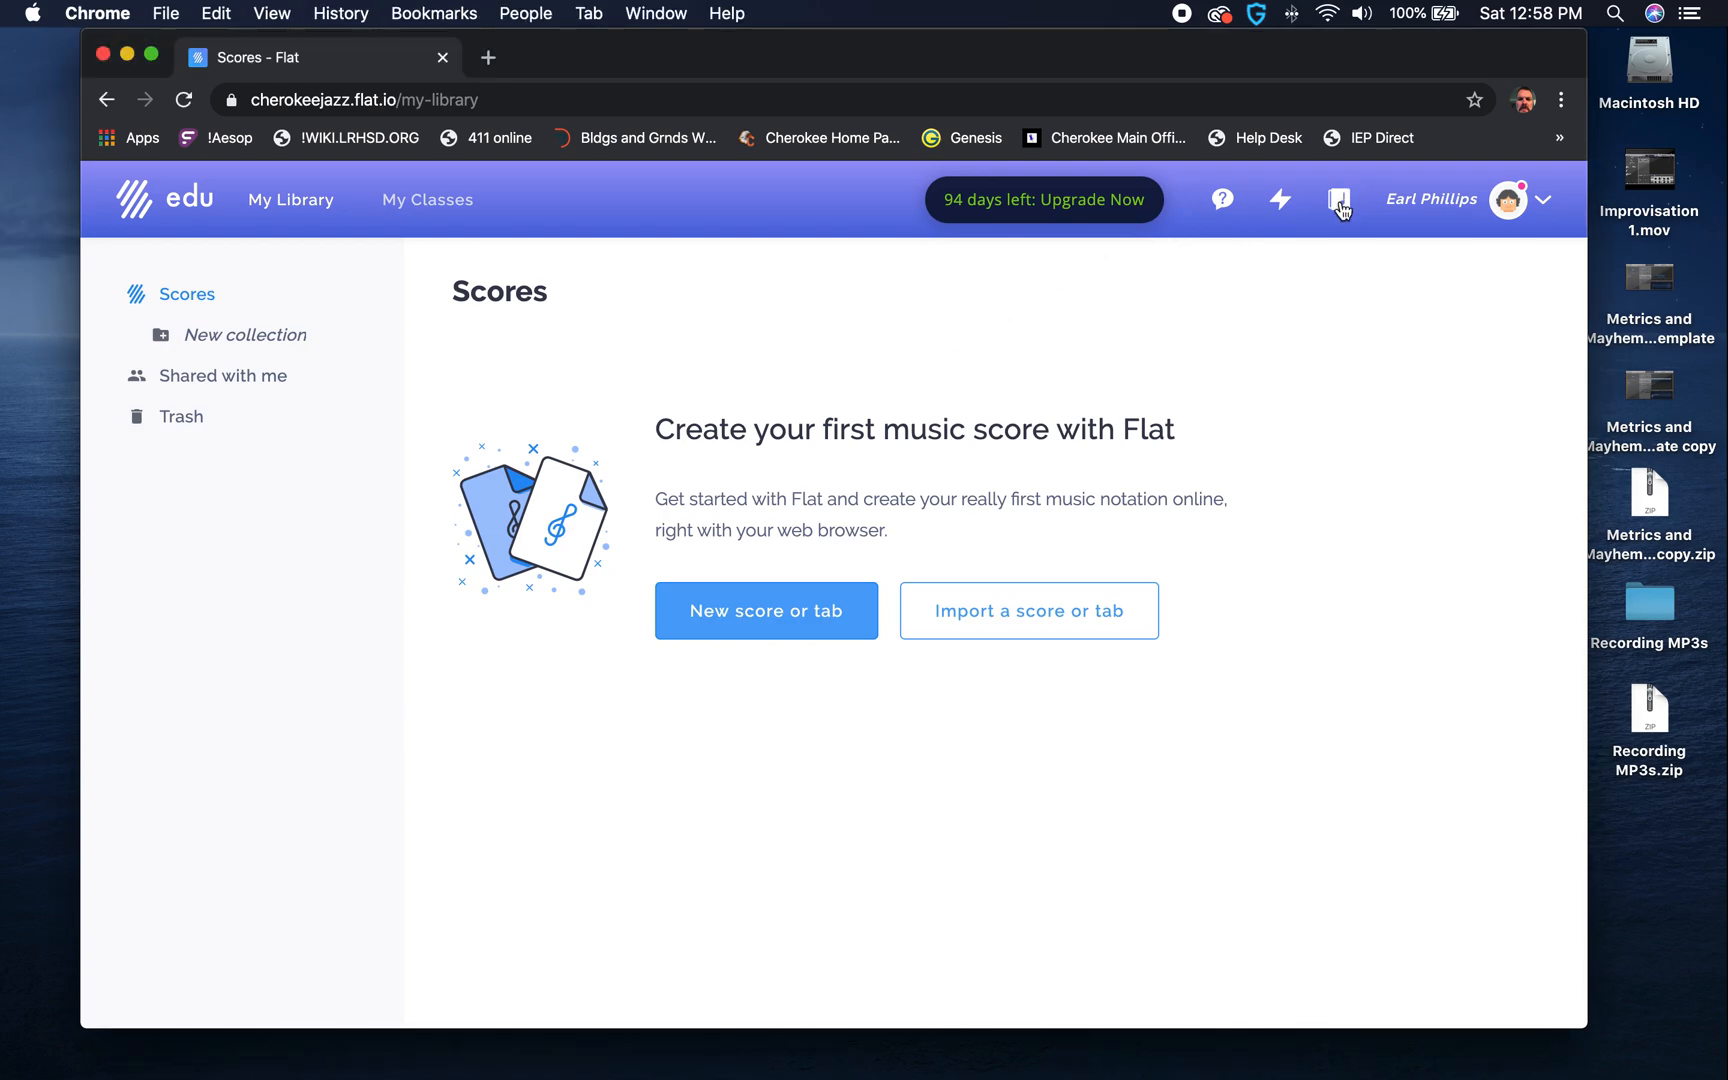
left_click(1340, 205)
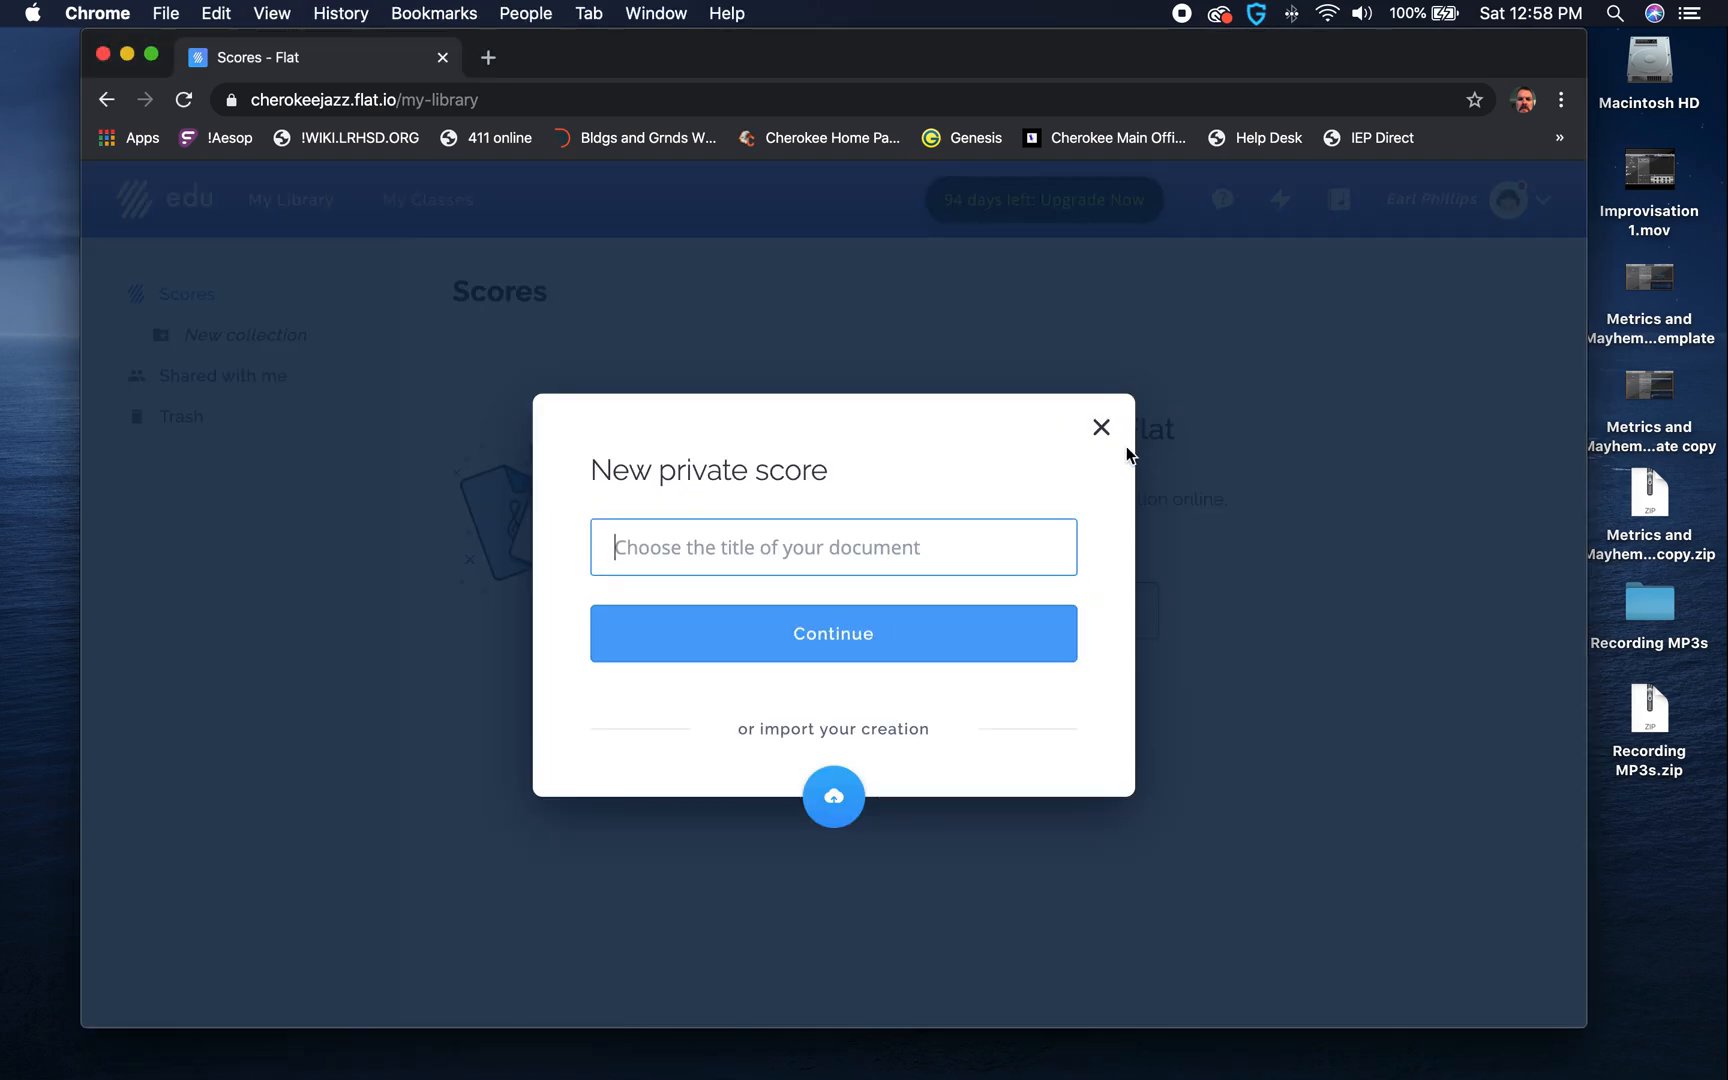
left_click(1101, 427)
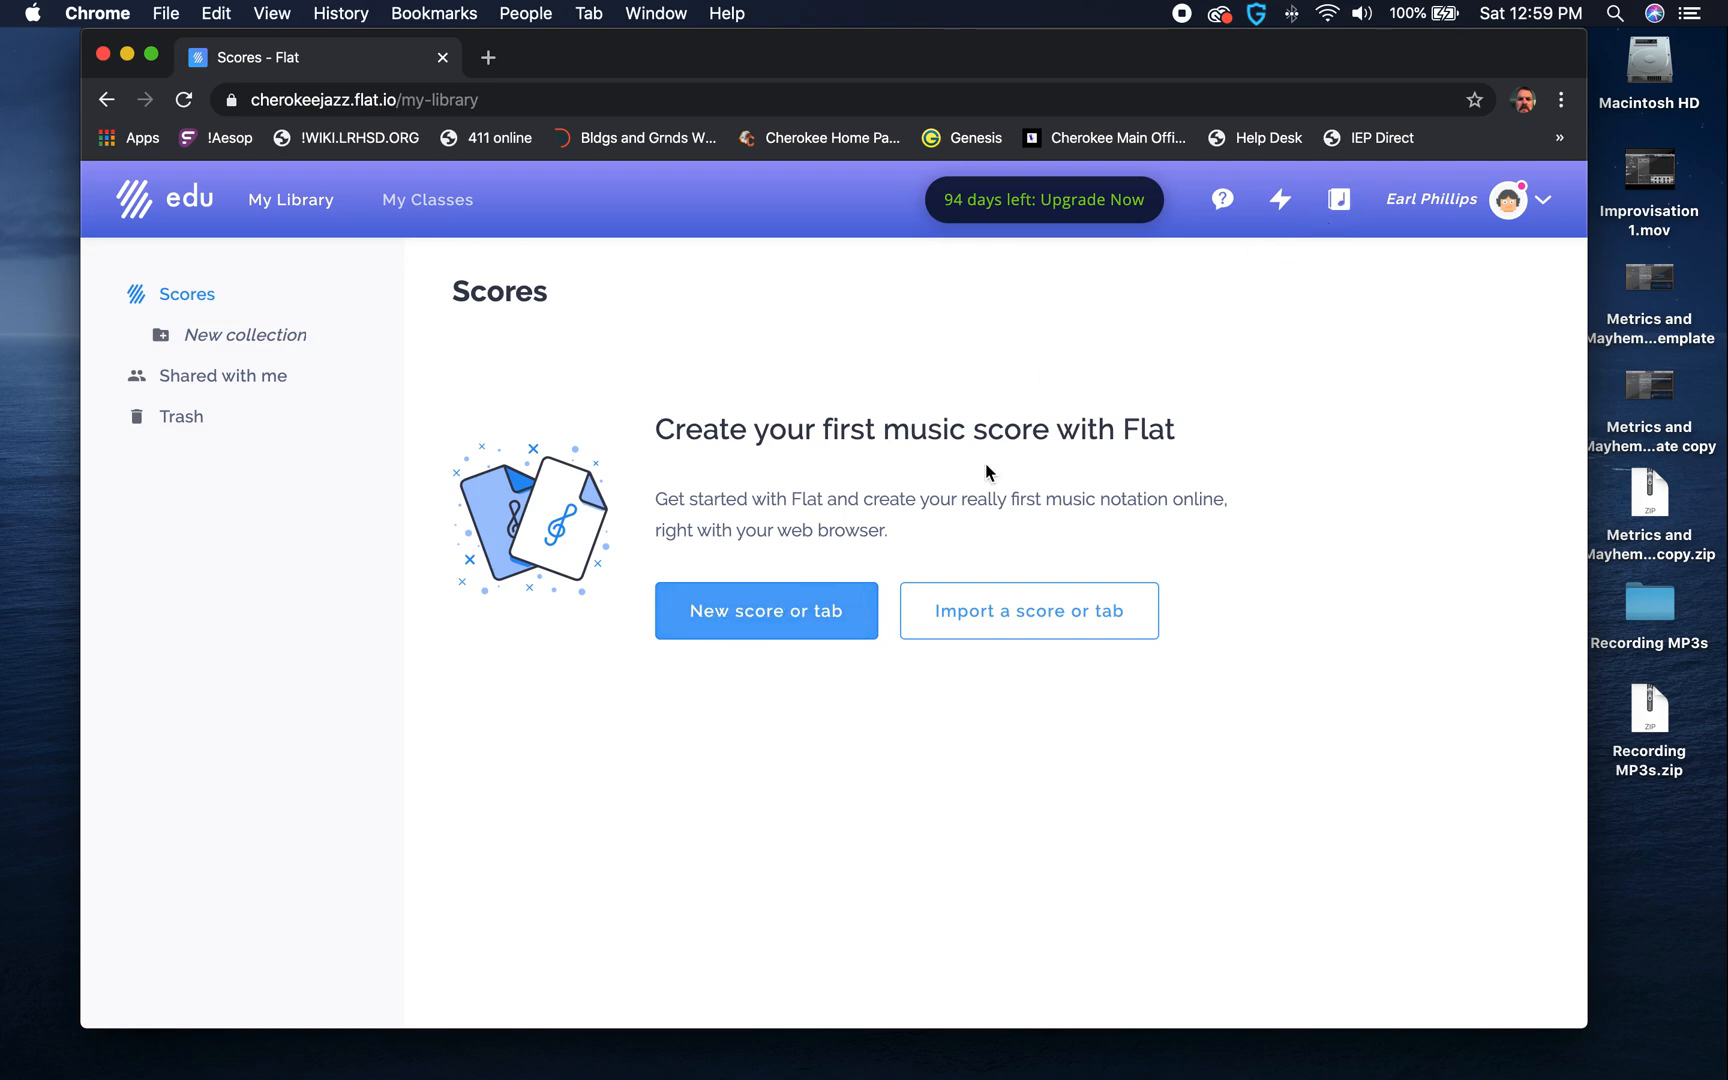
Start a new private score titled "test run" and continue to the instrument selection
left_click(744, 630)
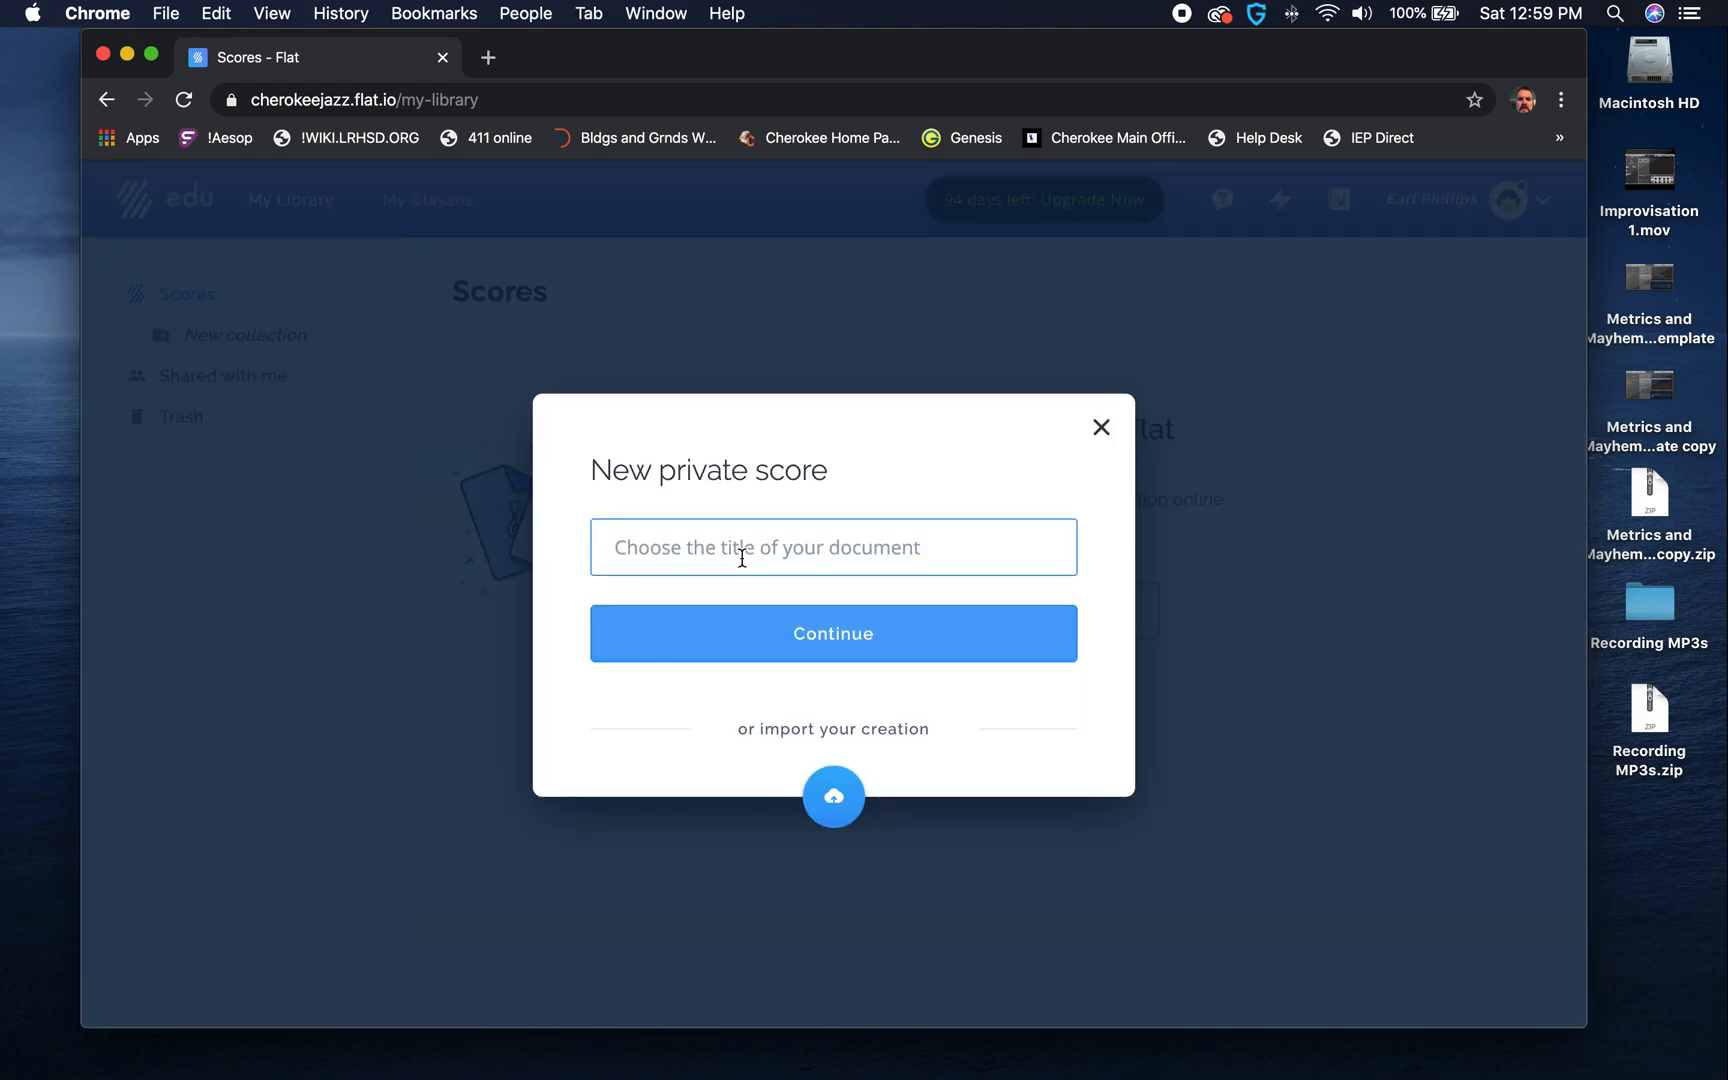
type("t")
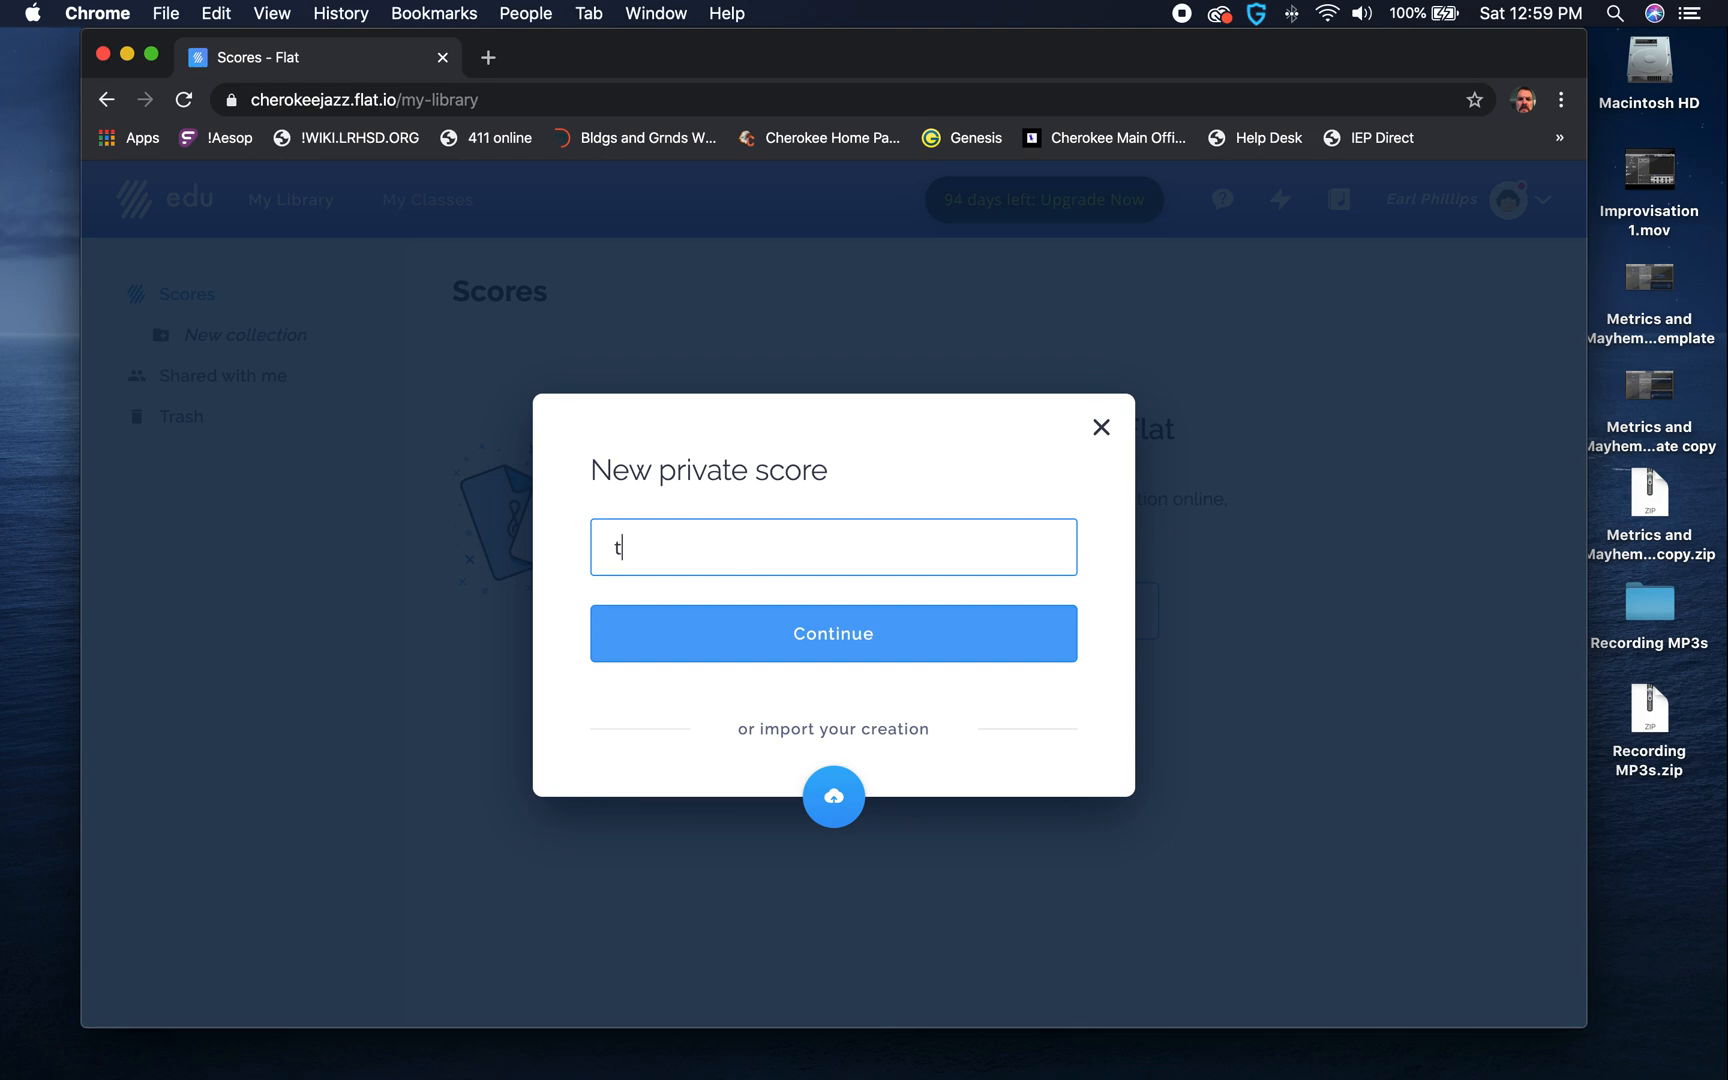
type("est run")
left_click(828, 652)
Add four Trombone parts from the Brass category to the score's instrument list
scroll(569, 520, "down", 1)
scroll(567, 535, "up", 1)
scroll(568, 536, "down", 4)
scroll(568, 533, "up", 3)
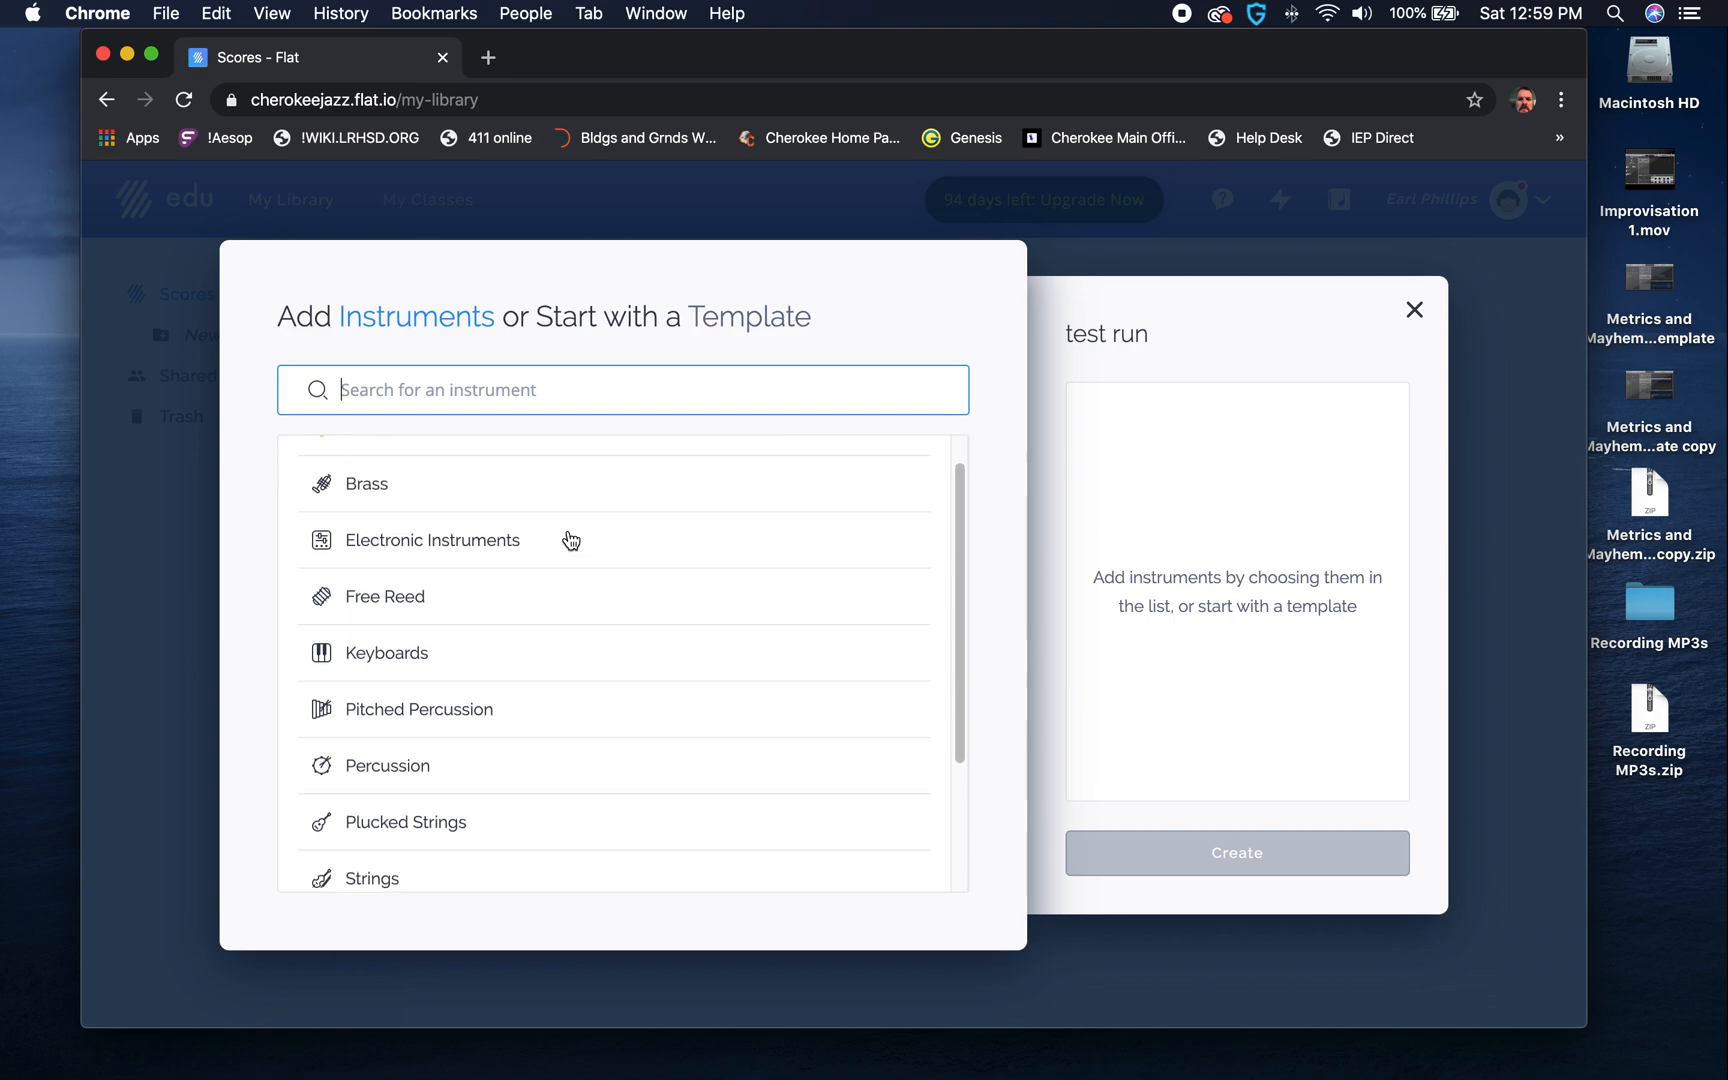
scroll(570, 539, "down", 4)
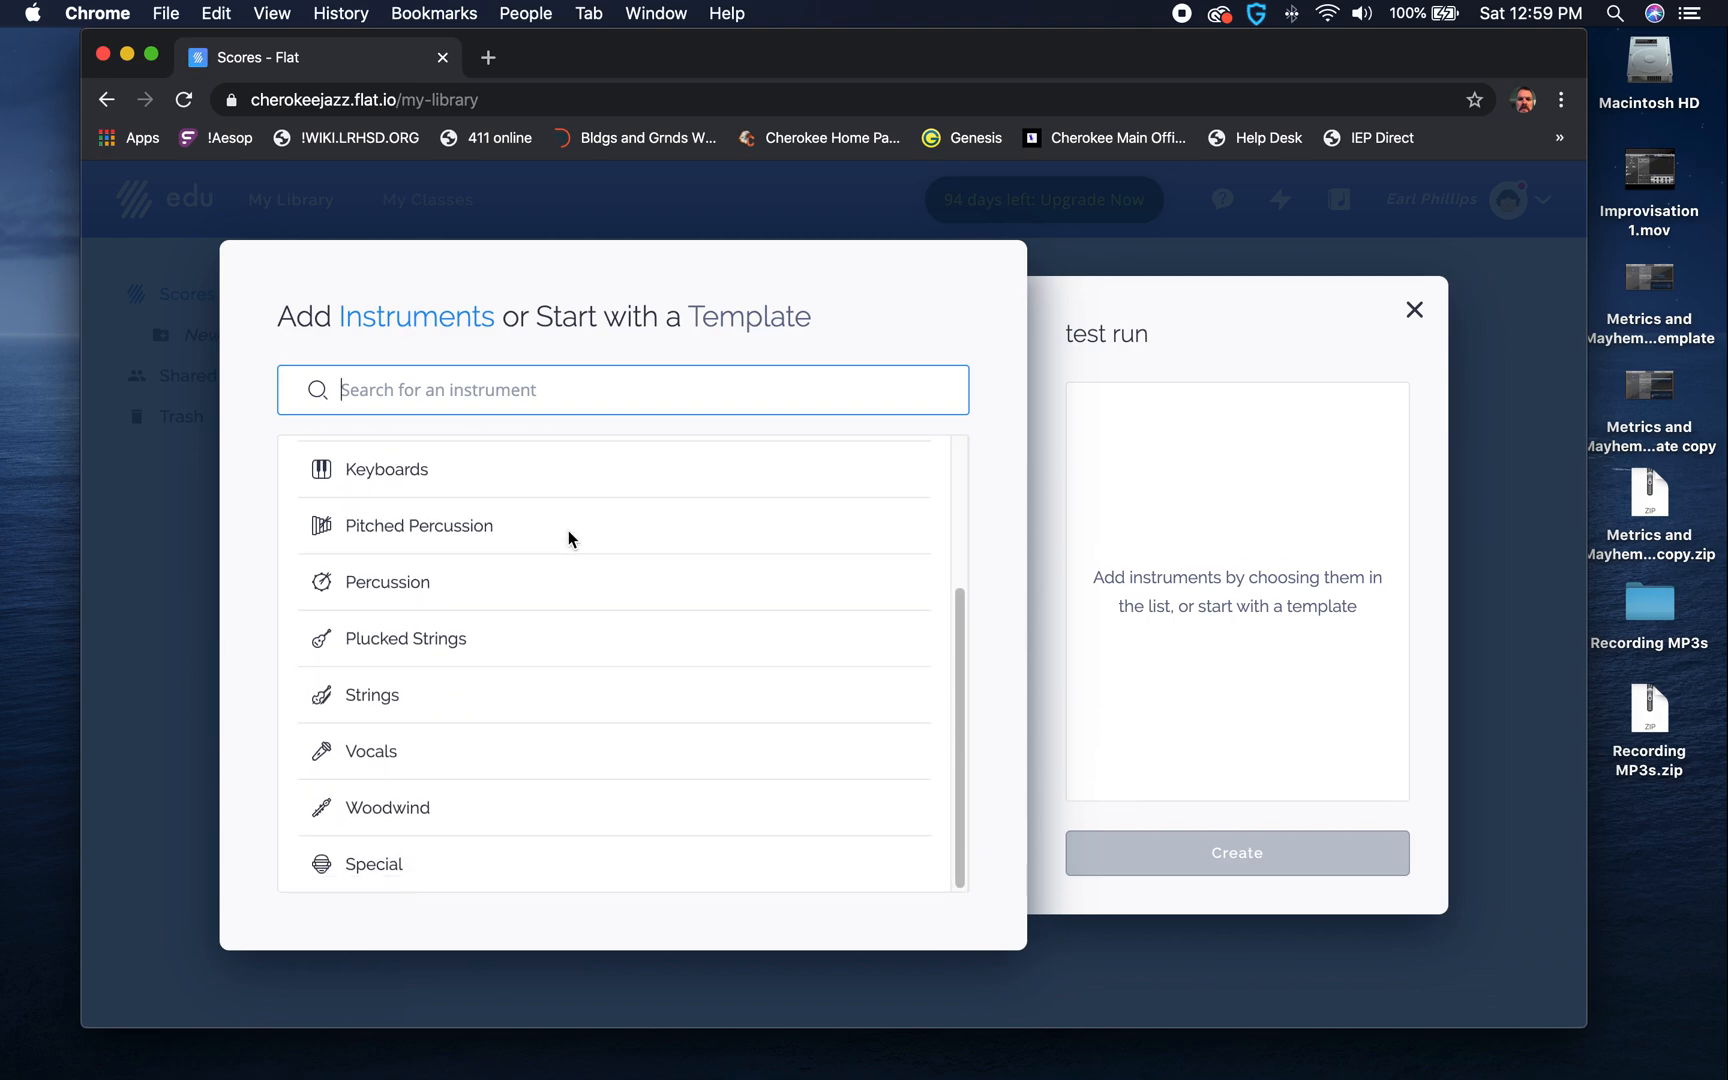
scroll(520, 580, "up", 4)
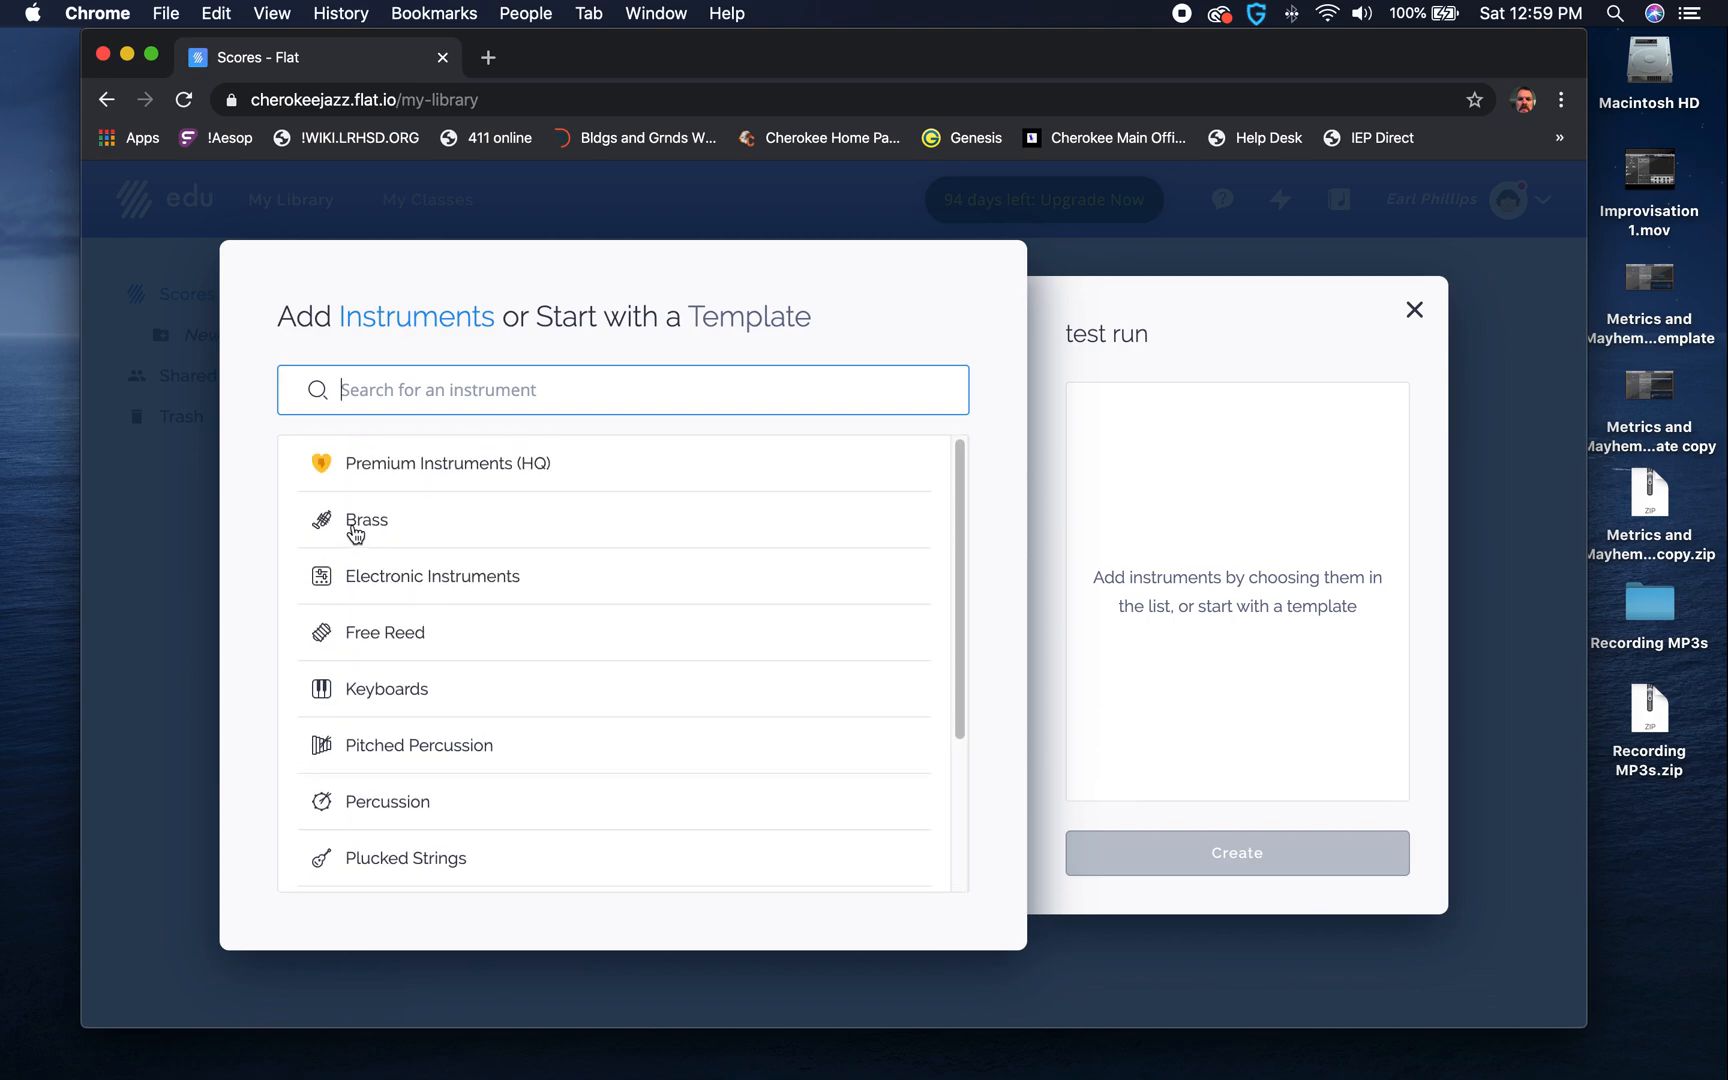
left_click(355, 532)
scroll(413, 640, "down", 2)
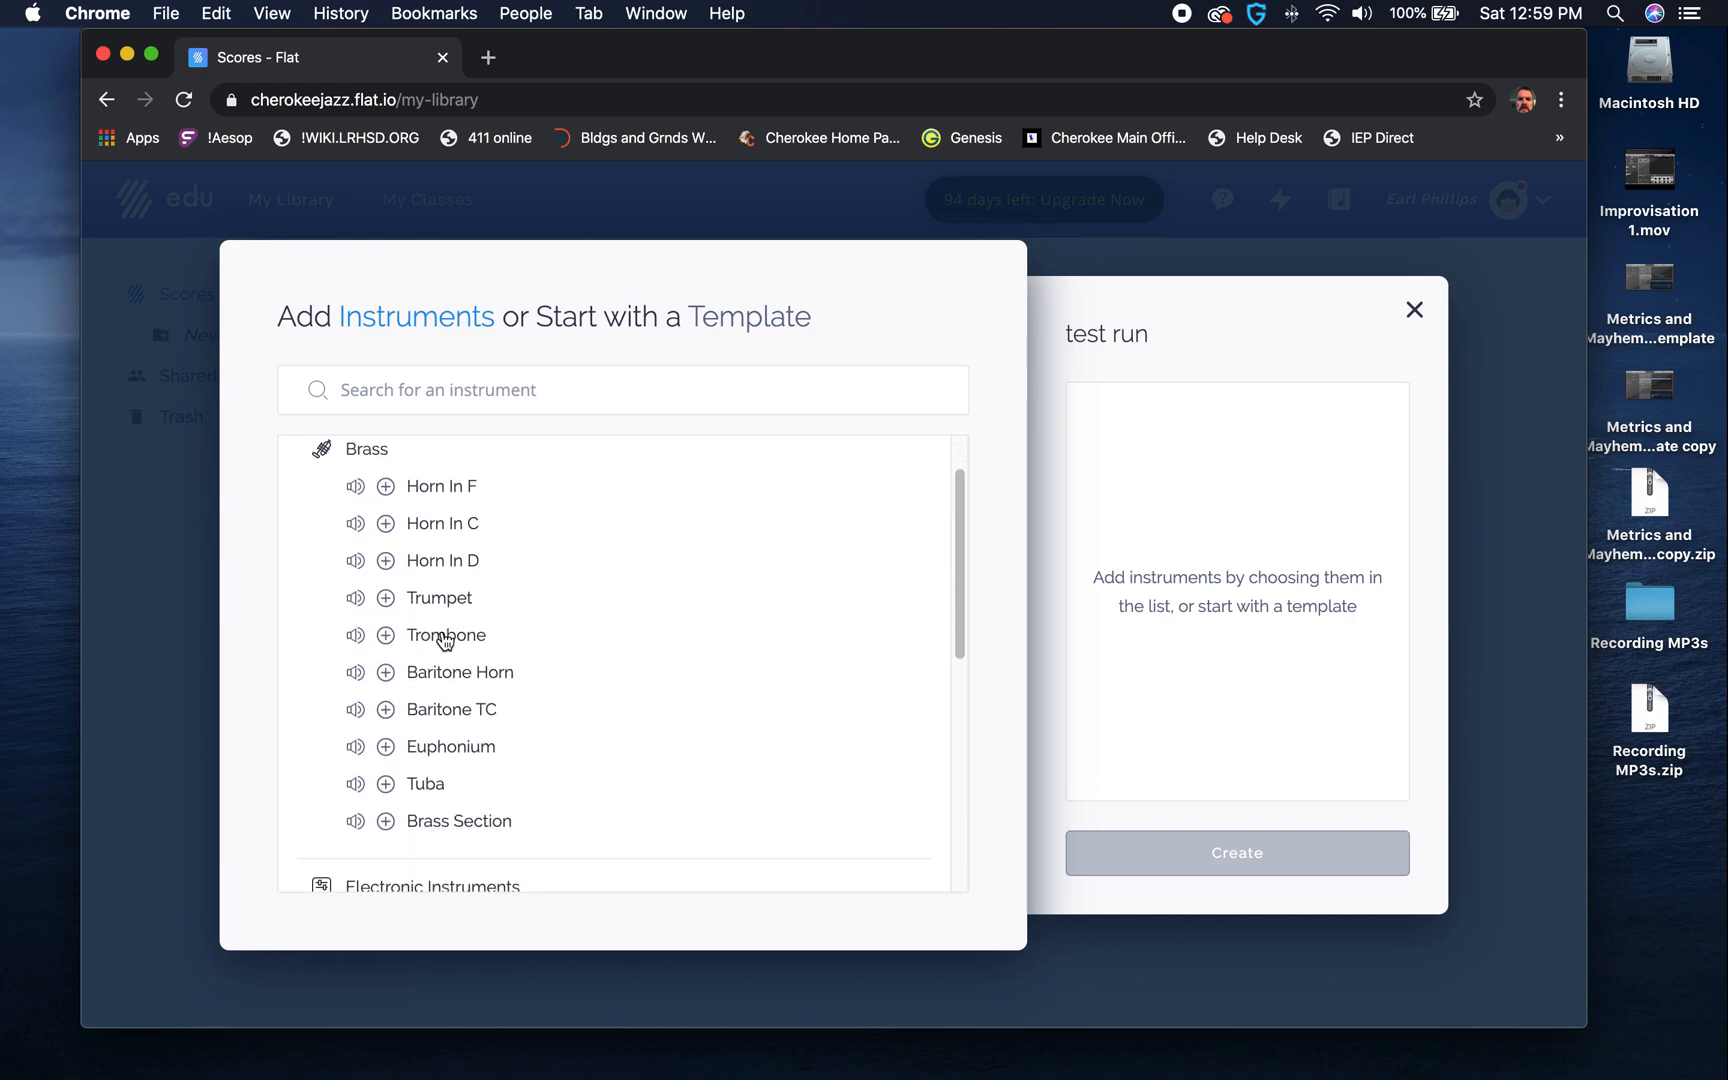
left_click(446, 638)
left_click(387, 638)
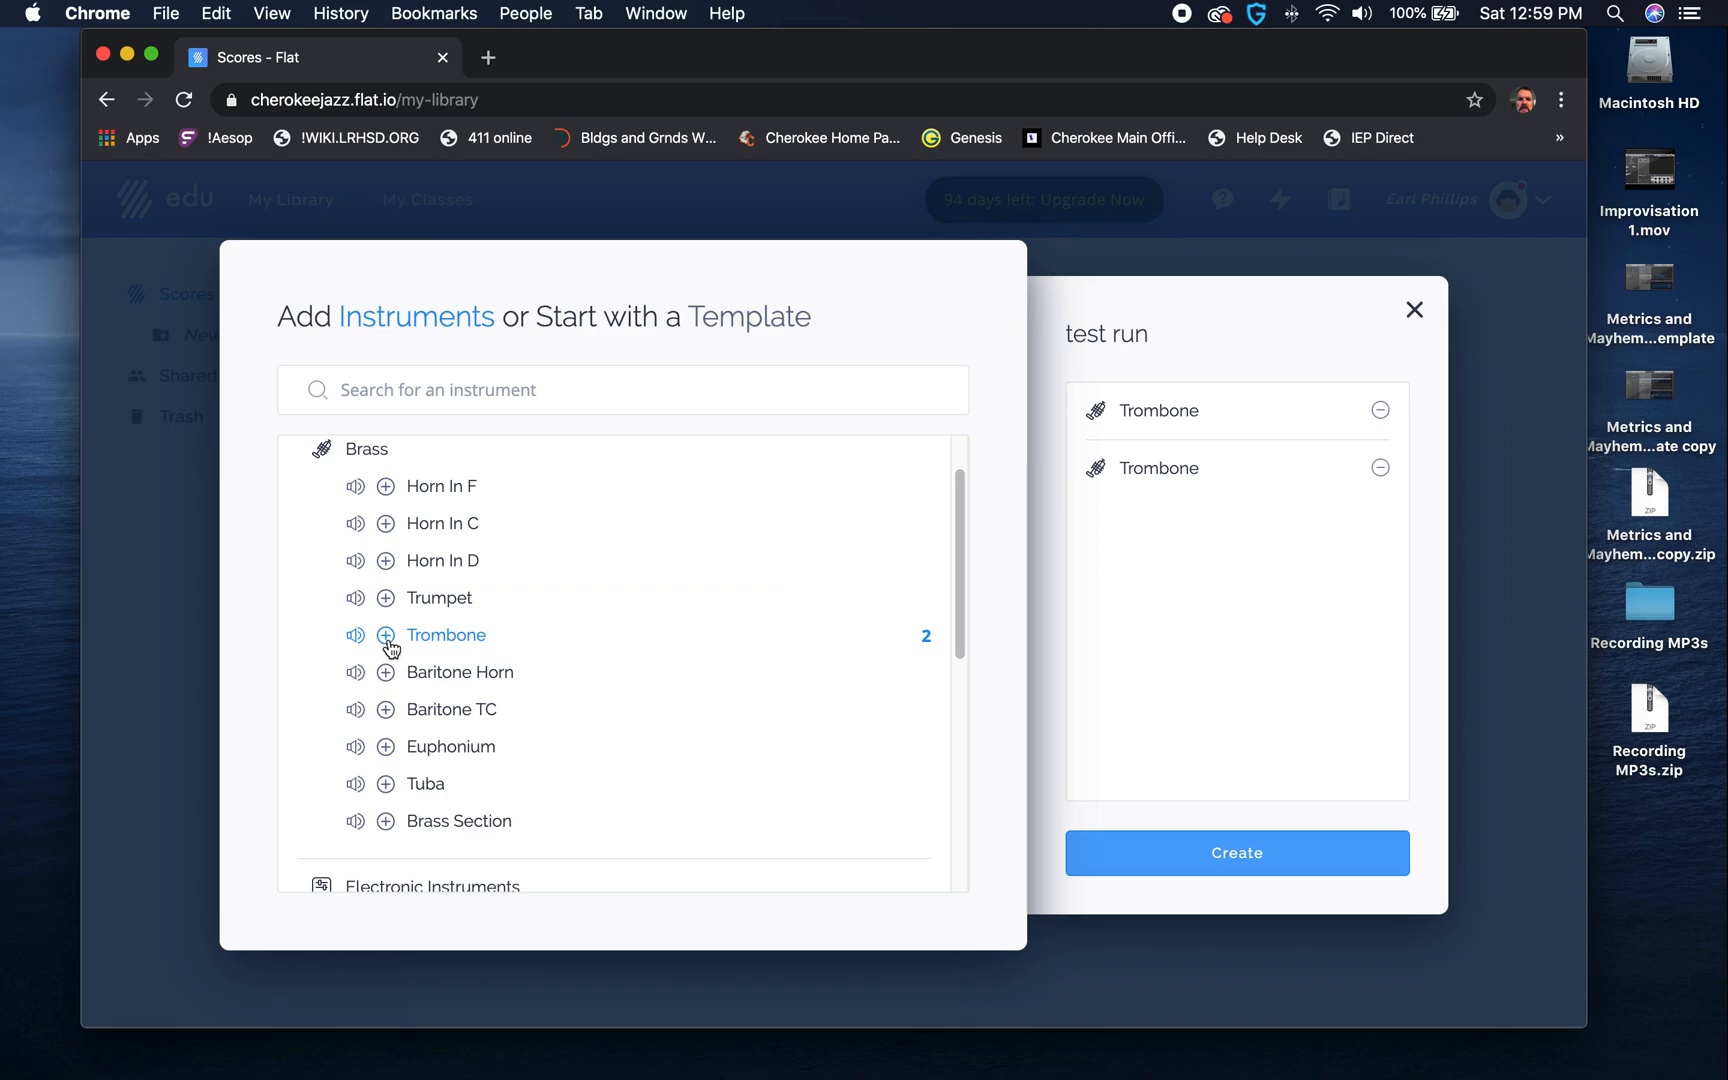
left_click(424, 640)
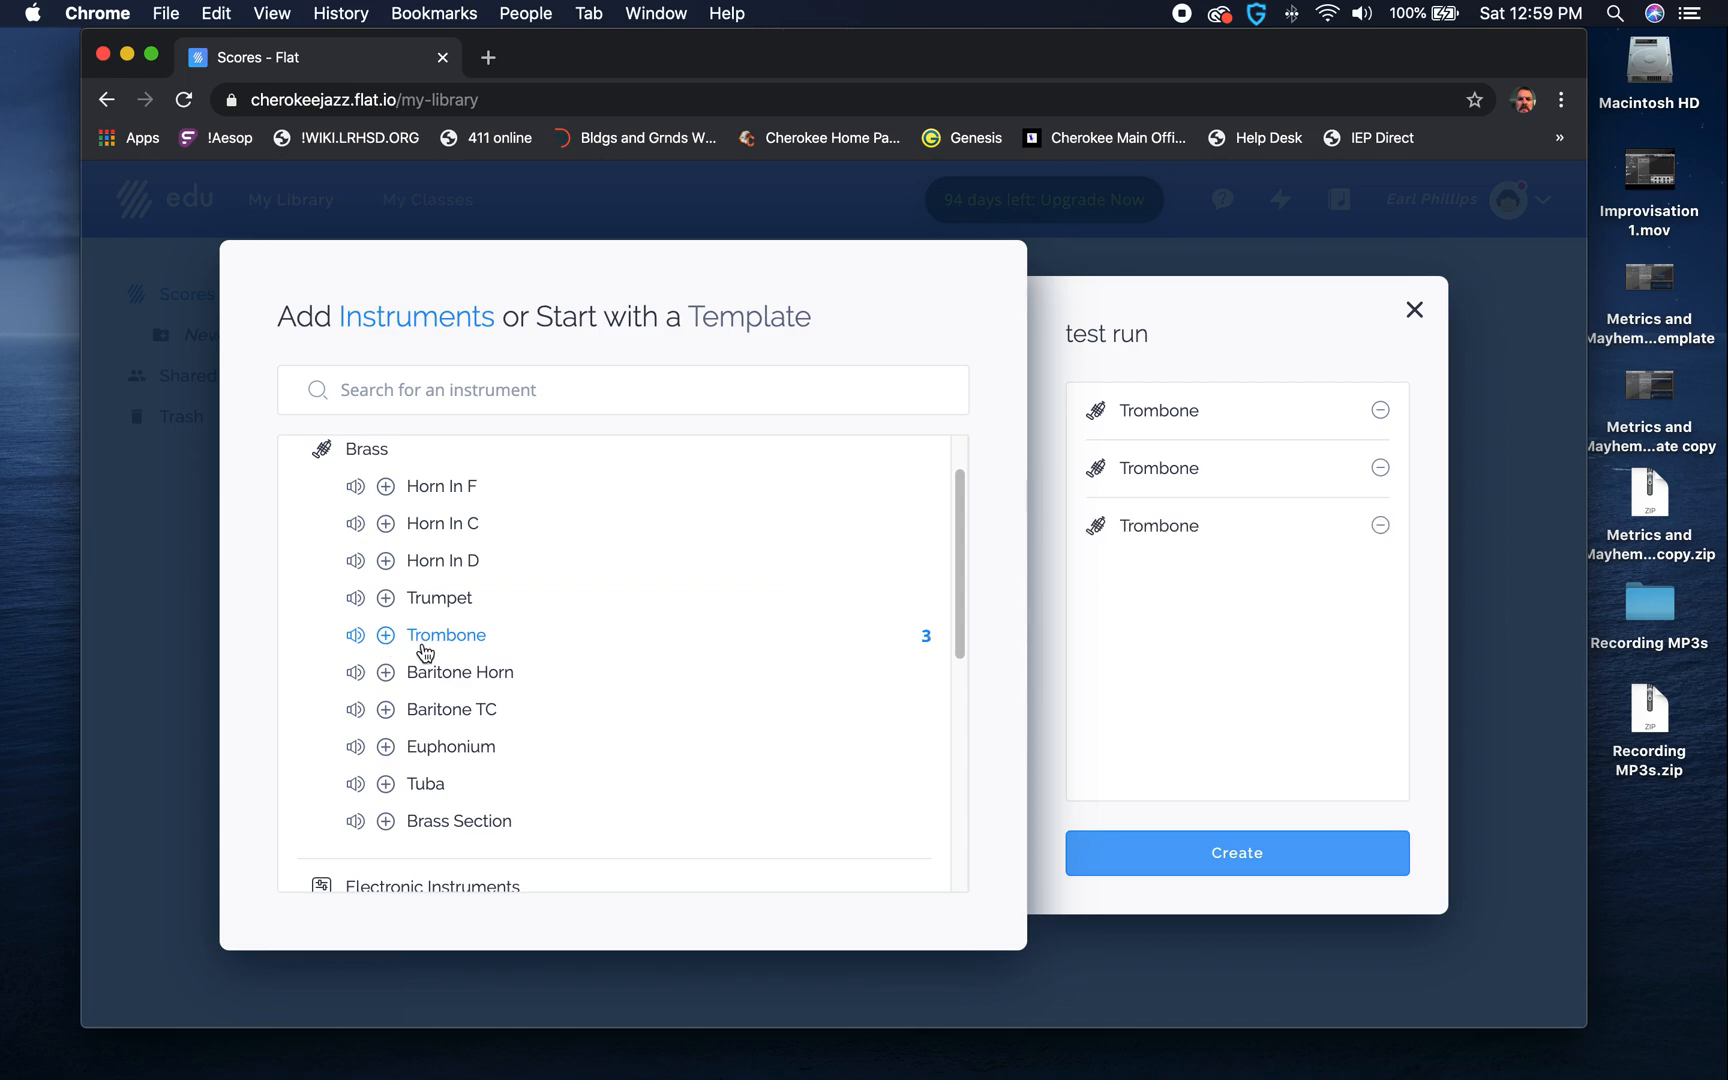
scroll(425, 652, "down", 1)
left_click(428, 628)
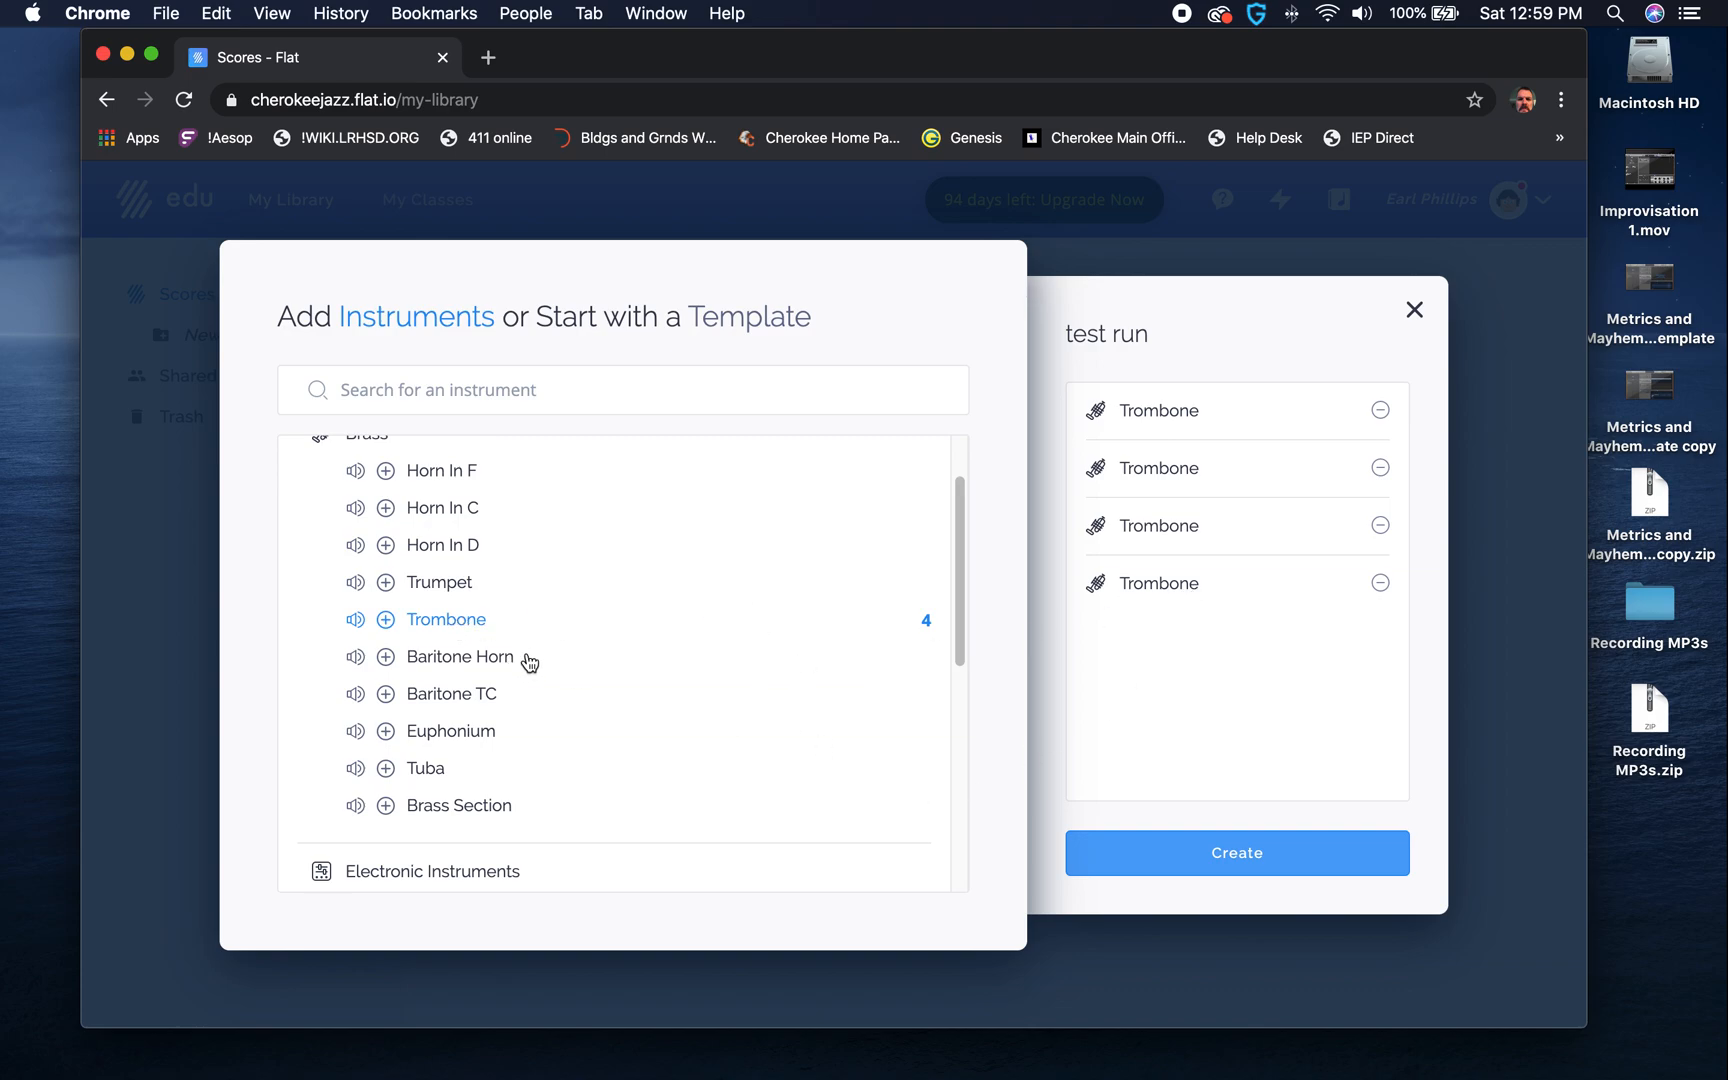
Look through the available instrument categories, including the individual instruments under Premium Instruments (HQ)
scroll(535, 644, "down", 3)
scroll(535, 644, "up", 5)
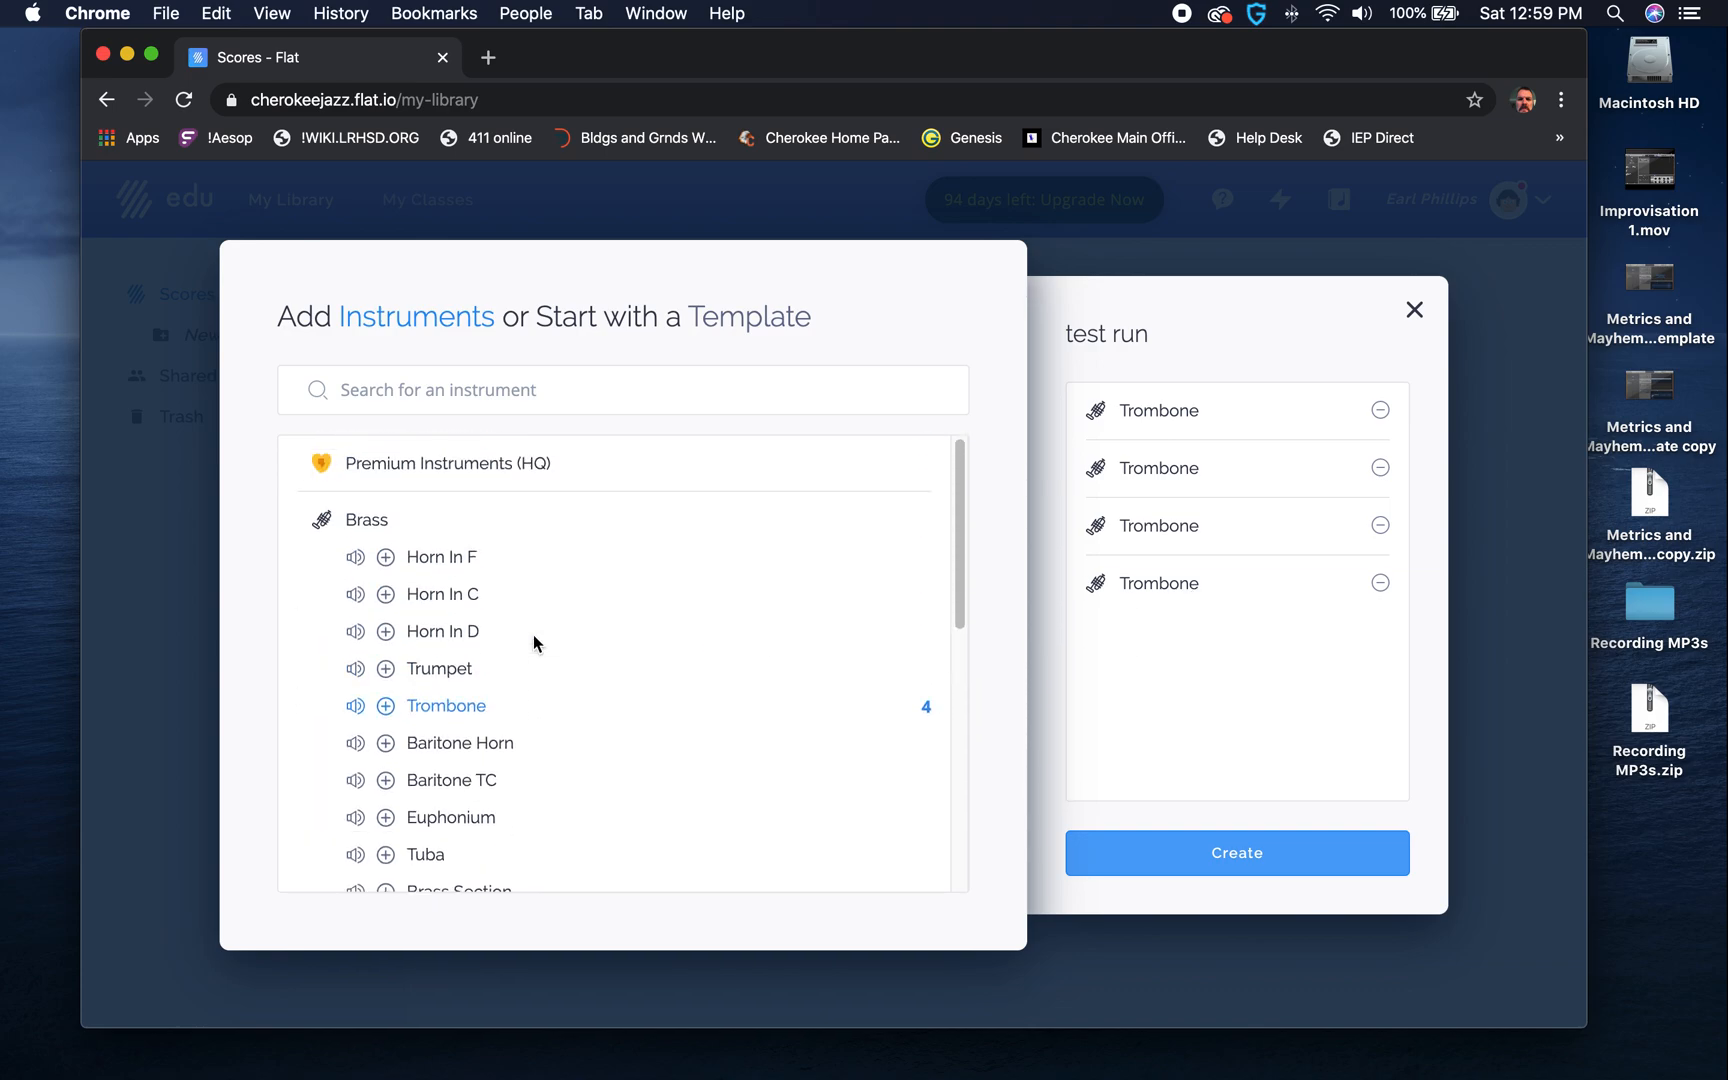
scroll(535, 644, "down", 10)
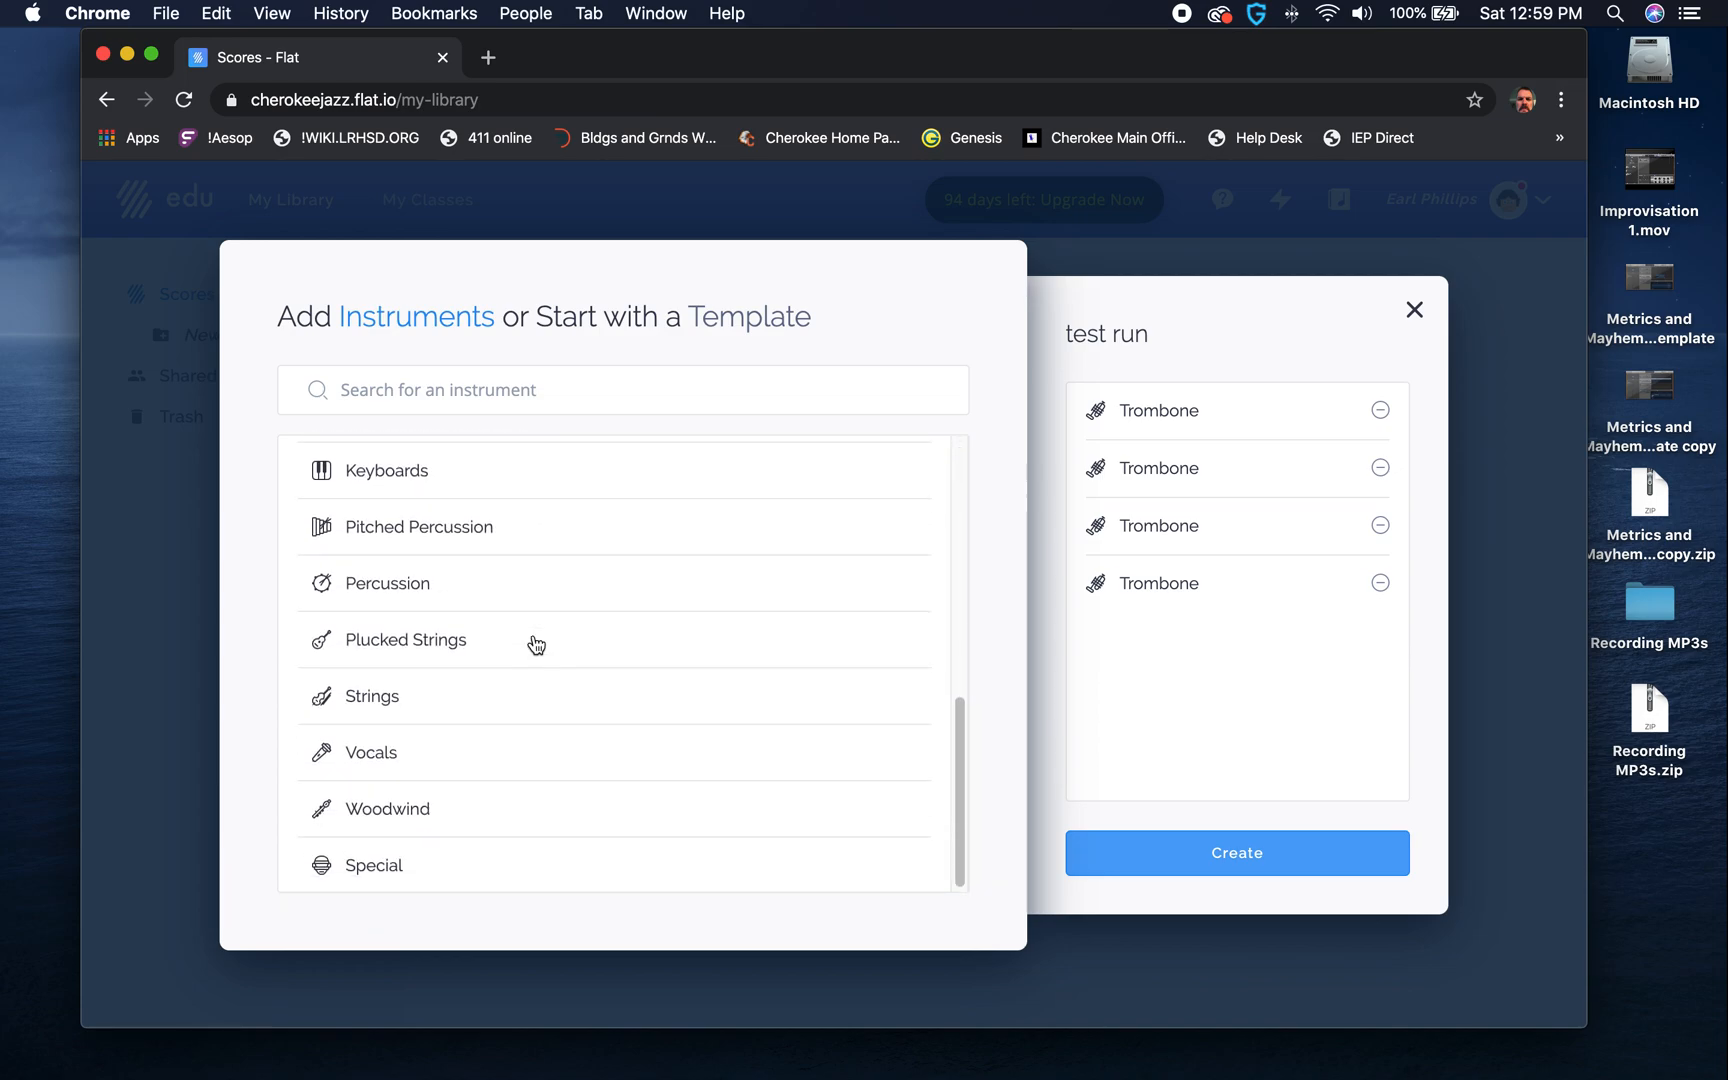
scroll(534, 652, "up", 1)
scroll(536, 655, "down", 1)
scroll(536, 655, "up", 10)
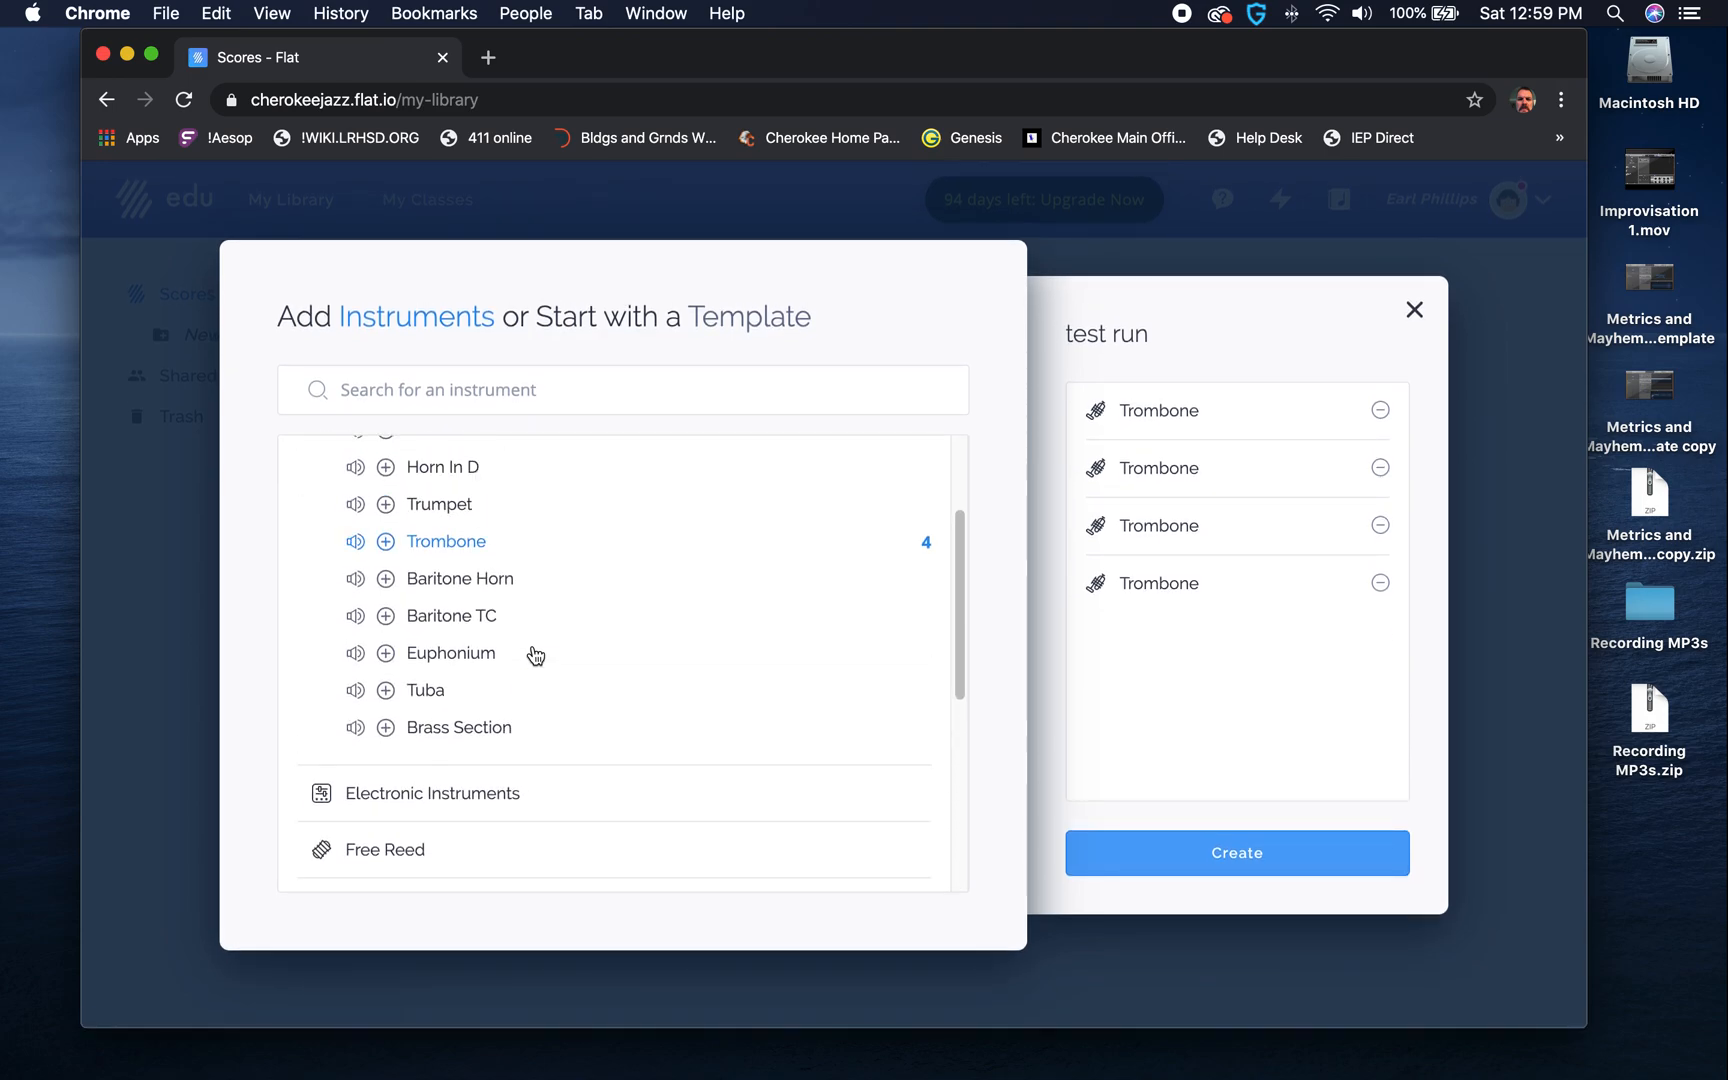
left_click(436, 466)
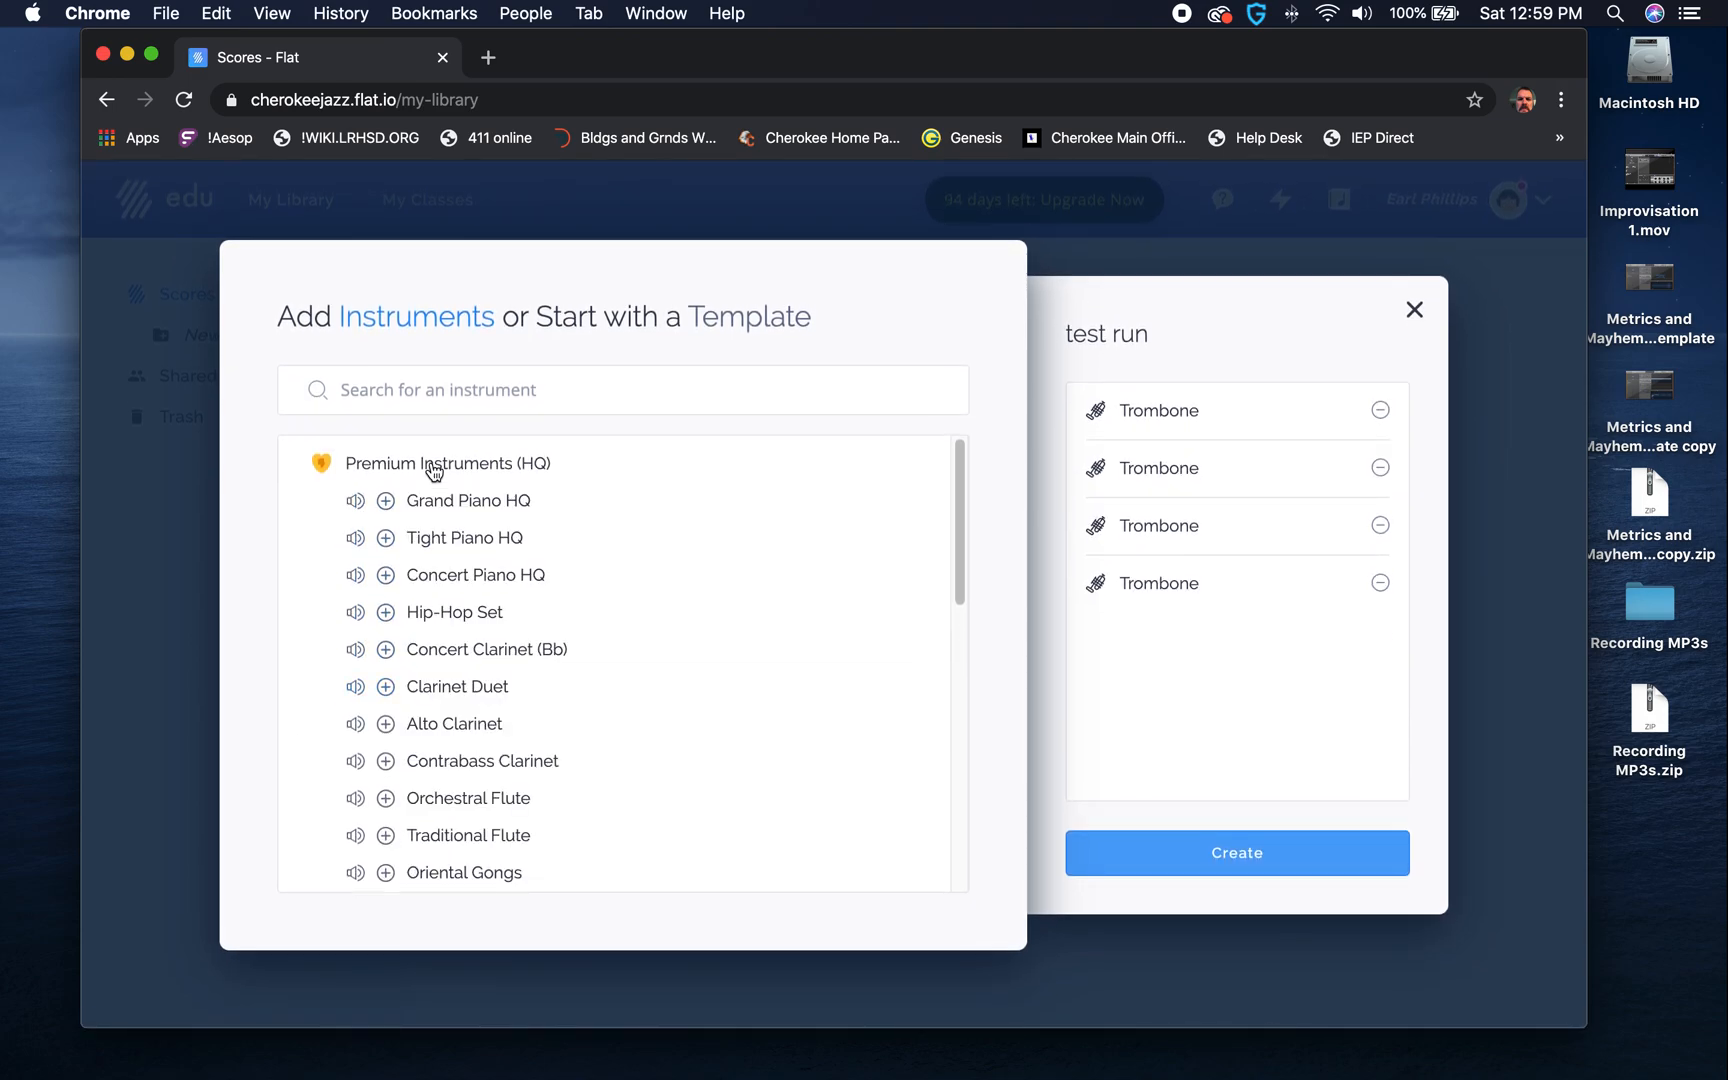
scroll(470, 657, "down", 6)
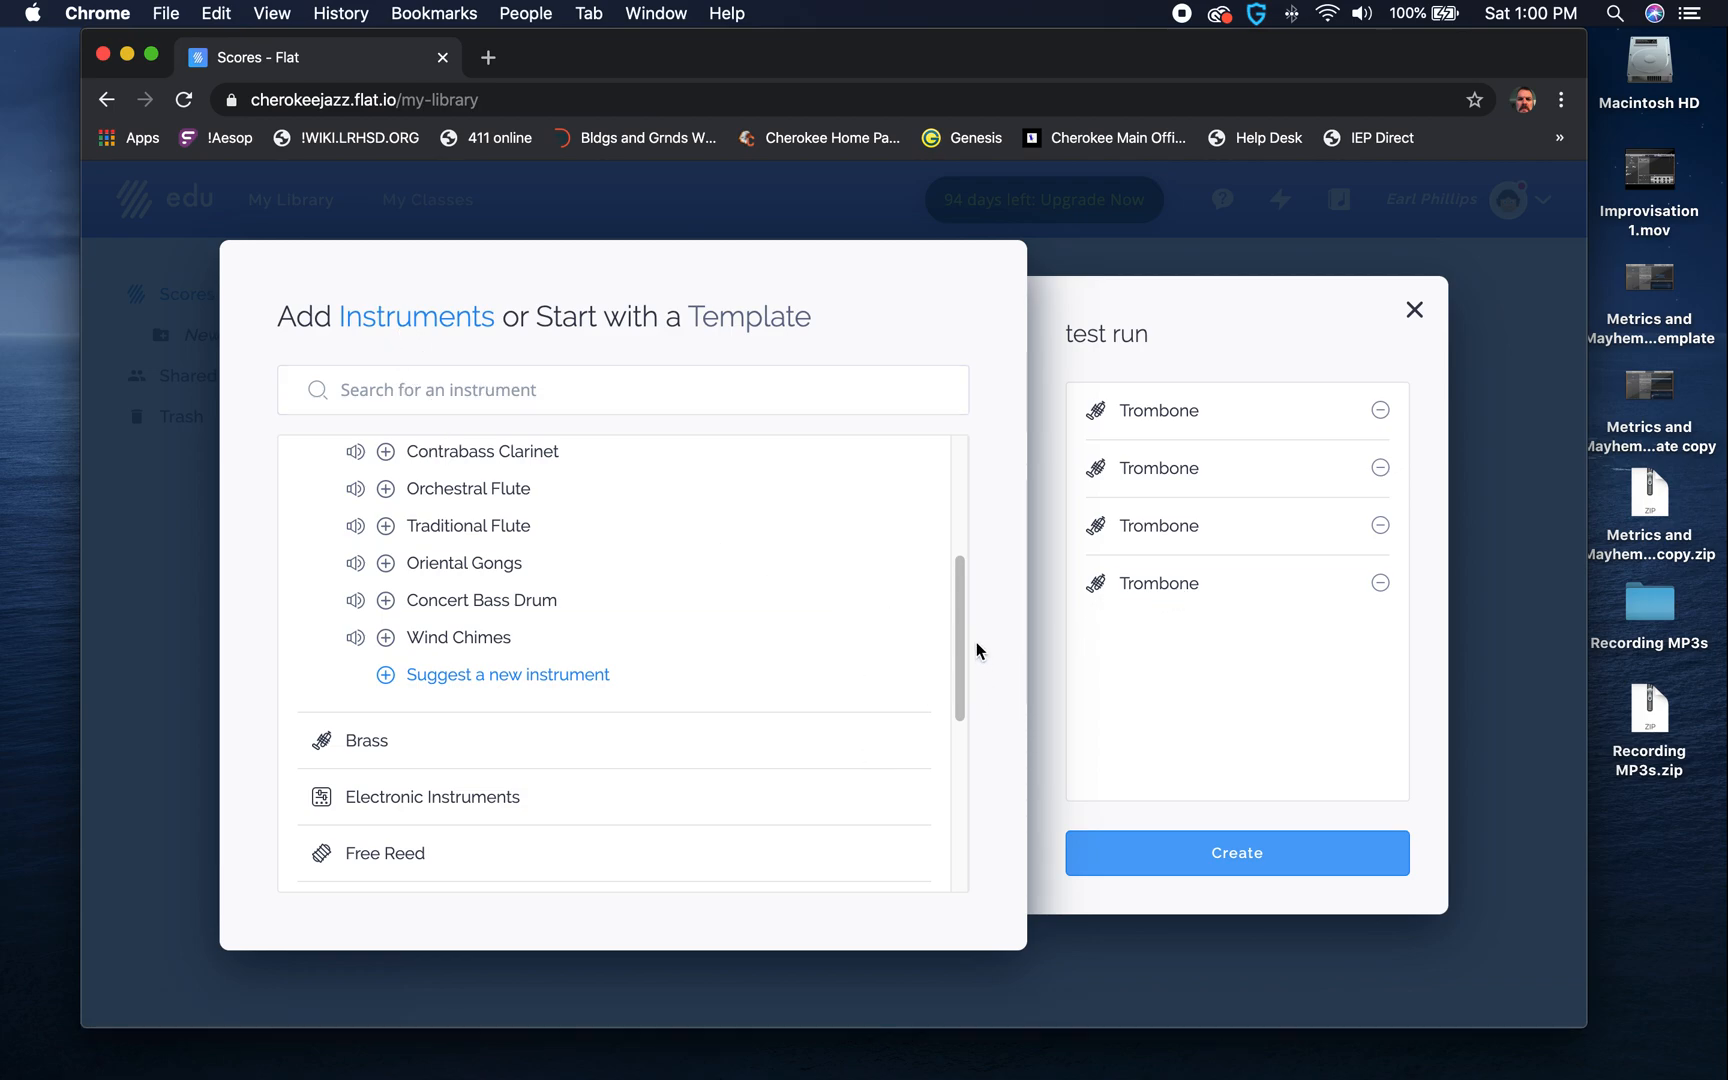
scroll(940, 633, "down", 3)
scroll(938, 626, "down", 5)
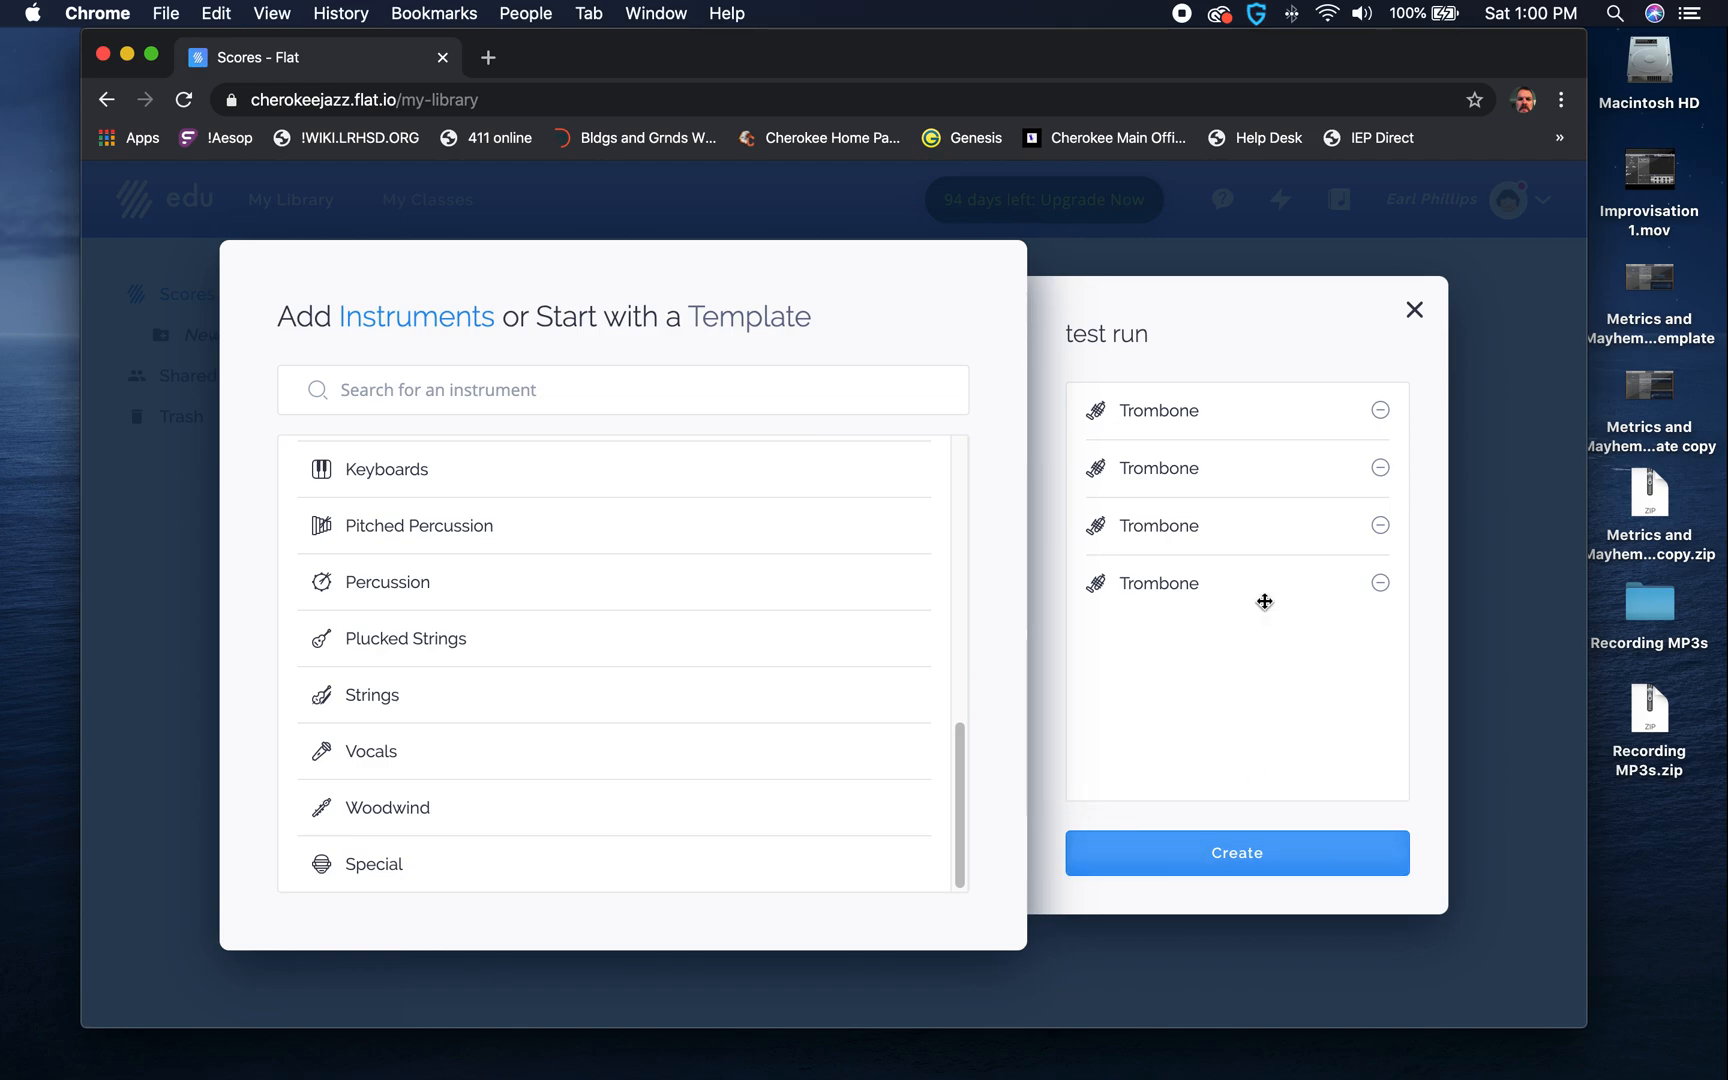
Create the score and enter quarter notes D, E, F and G in the first measure of the top Trombone staff
left_click(1213, 862)
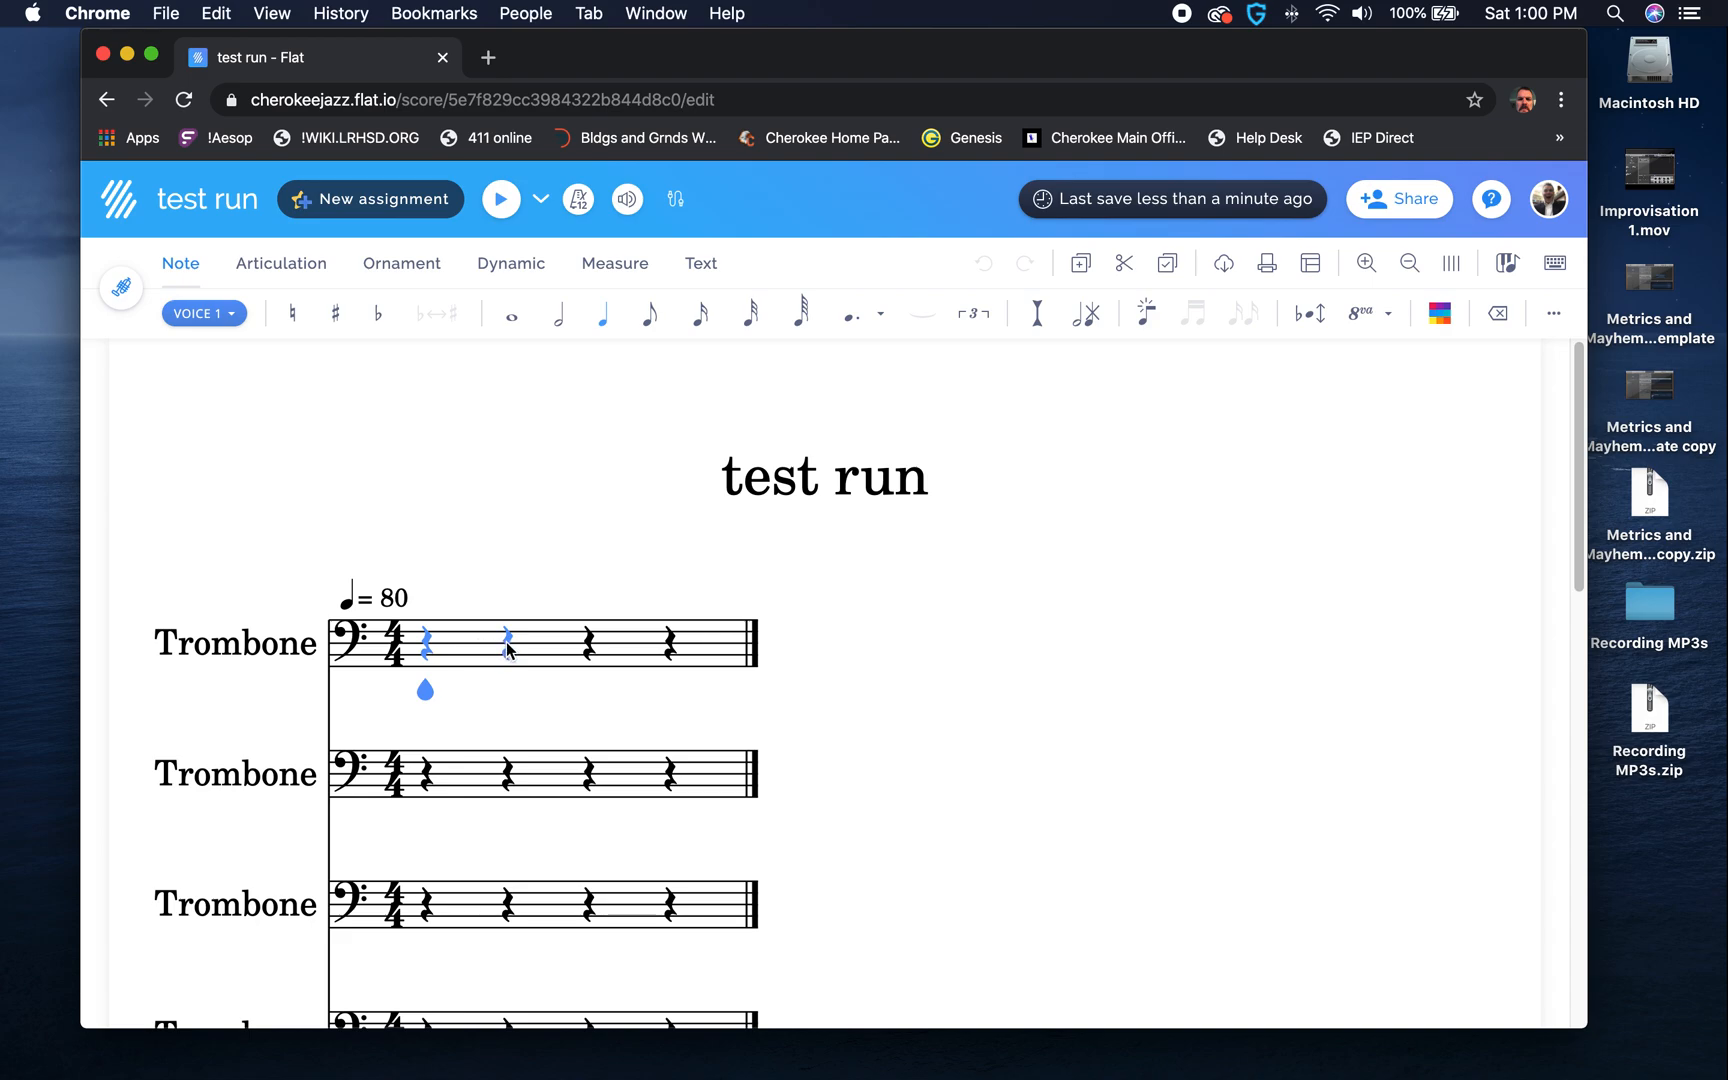
left_click(430, 645)
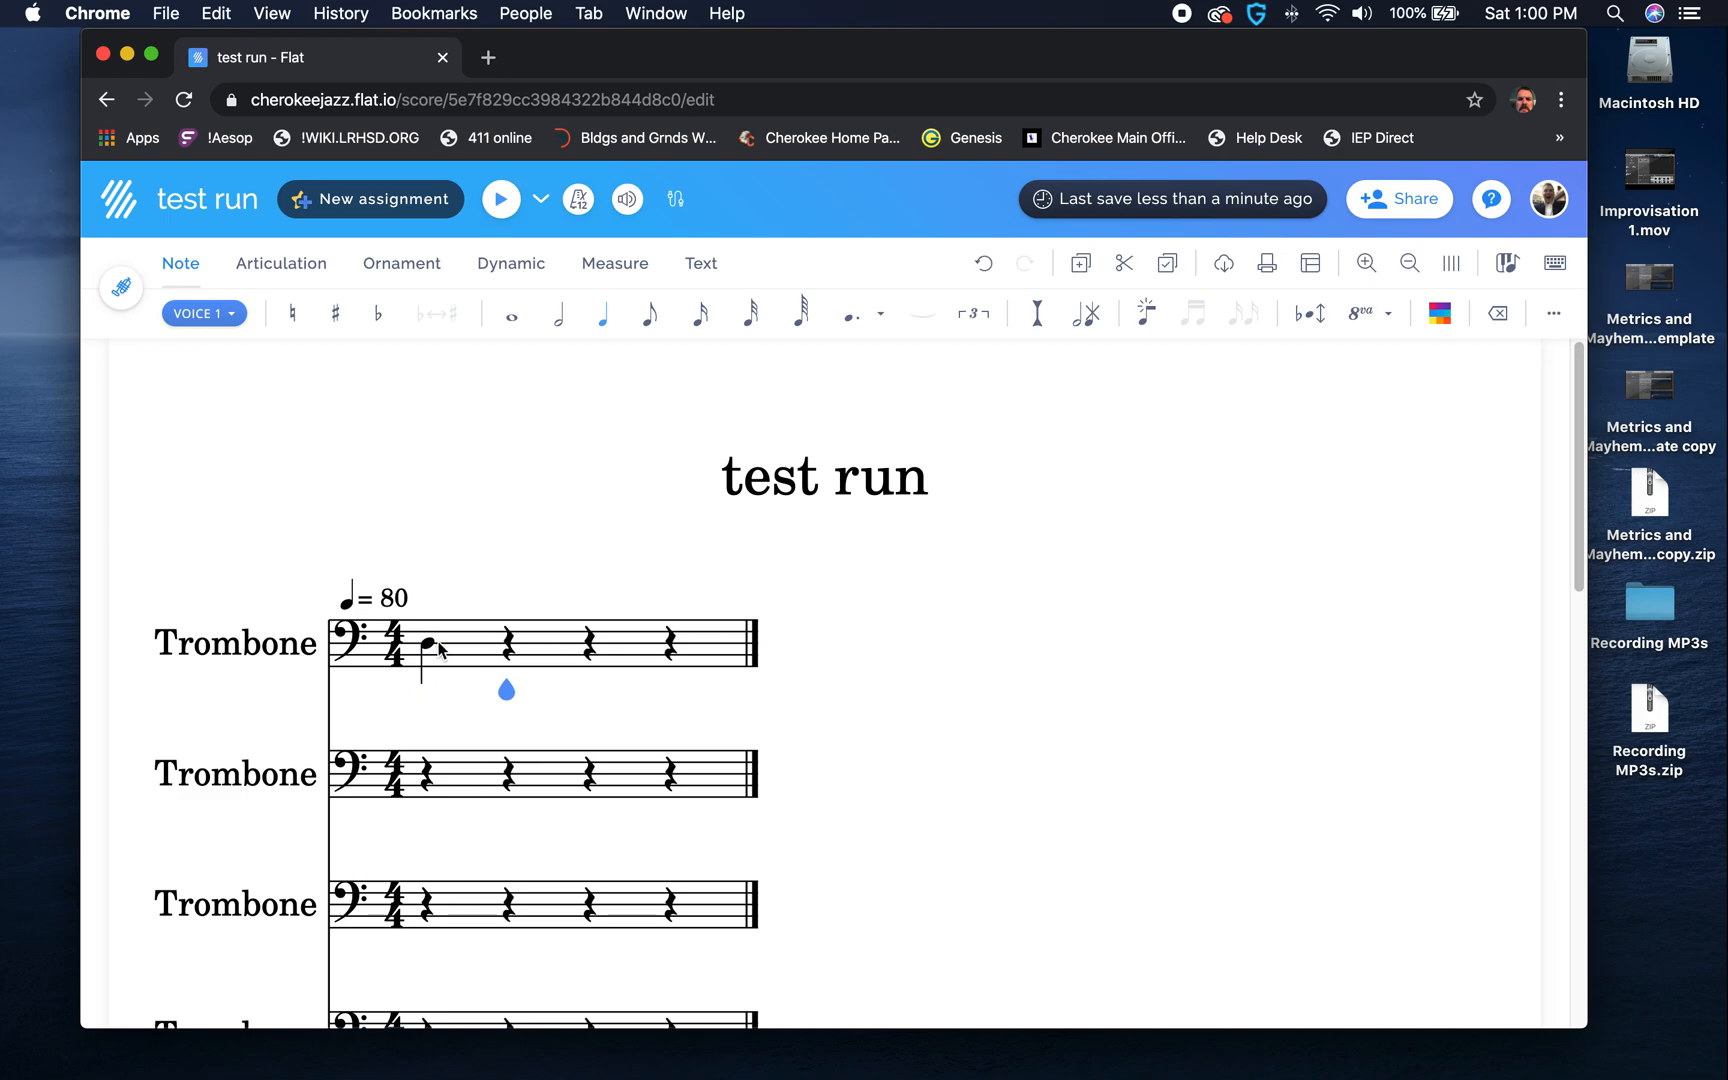
left_click(510, 637)
left_click(589, 630)
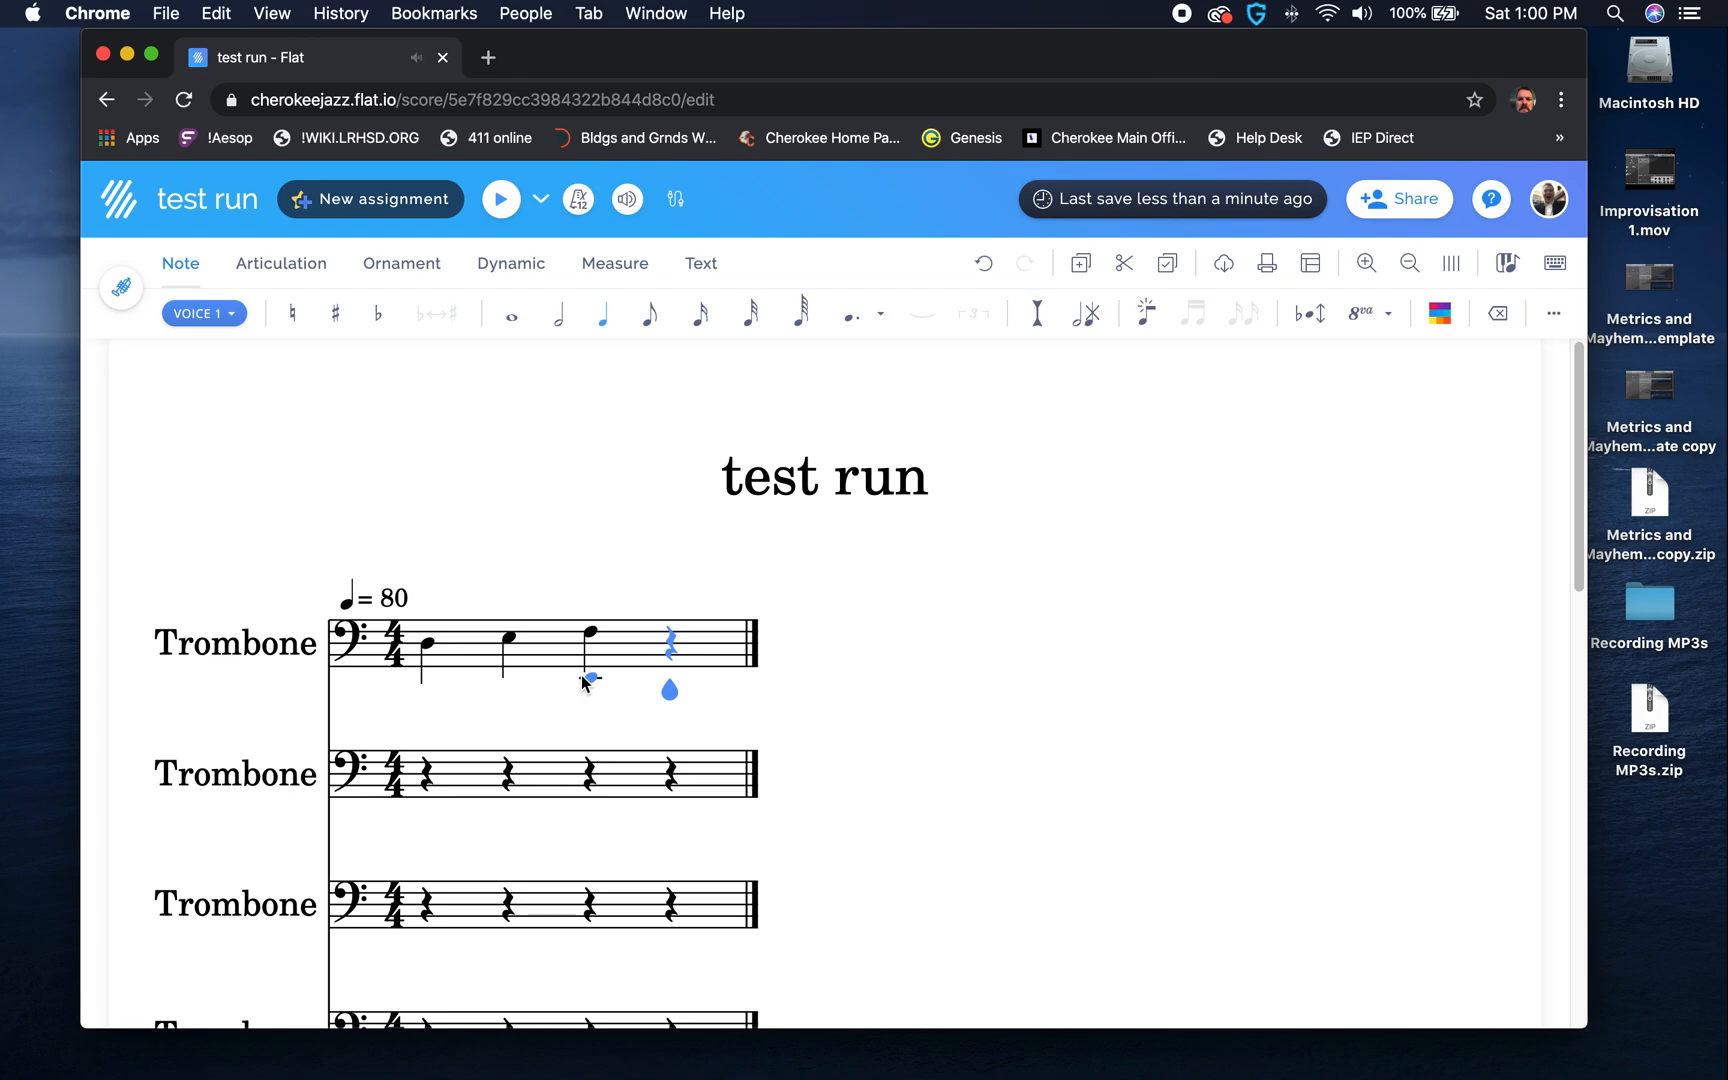
key("g")
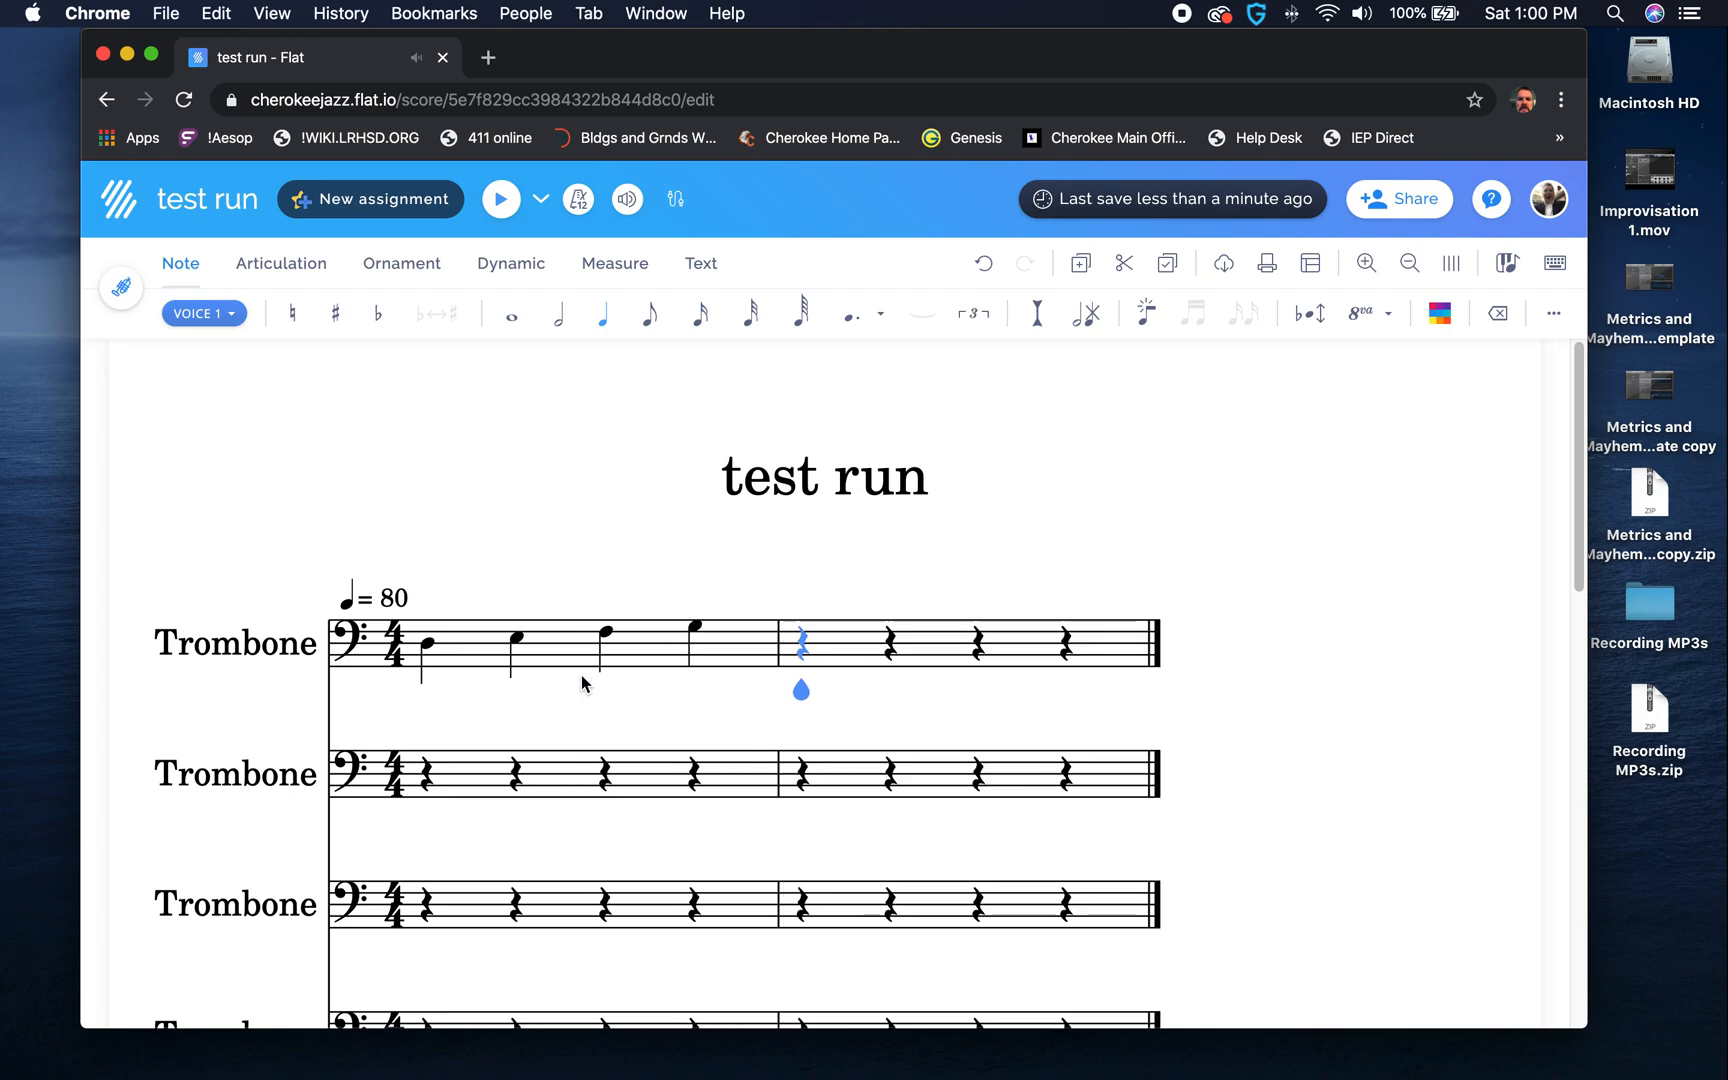
Fill the second measure of the top Trombone staff with quarter notes A, B, C and the D on the middle line
key("a")
key("b")
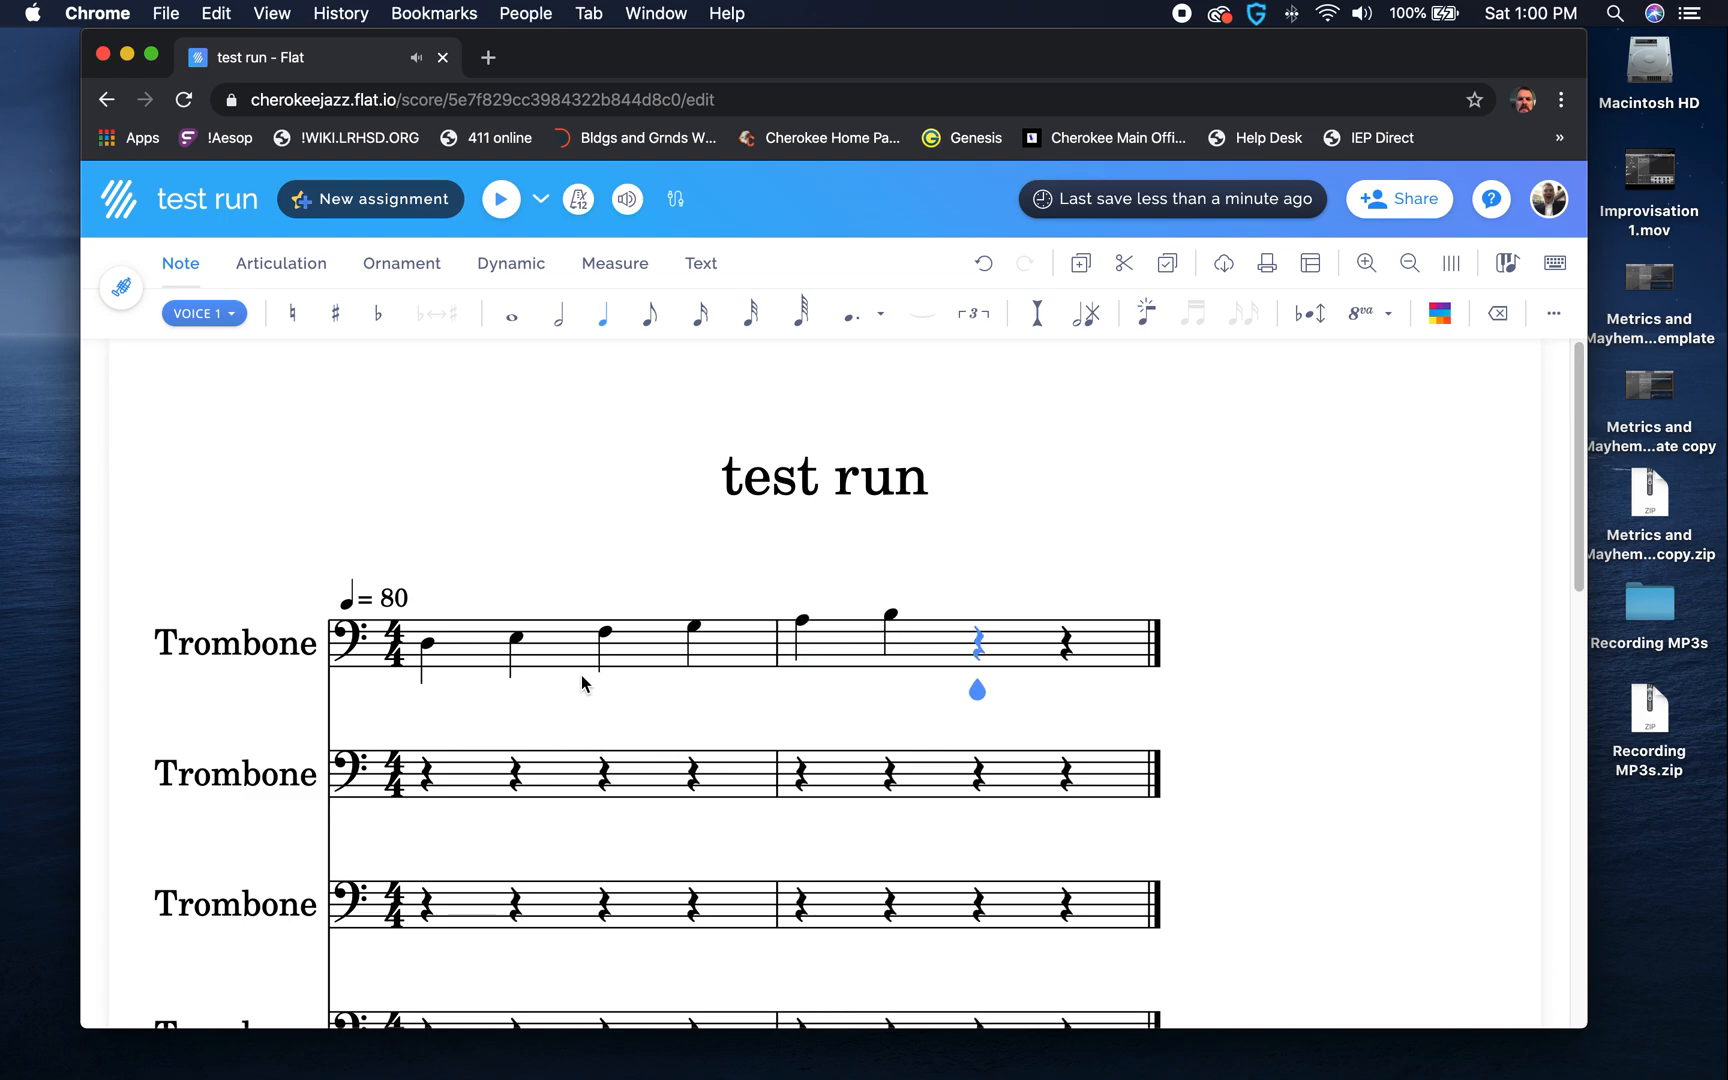
key("c")
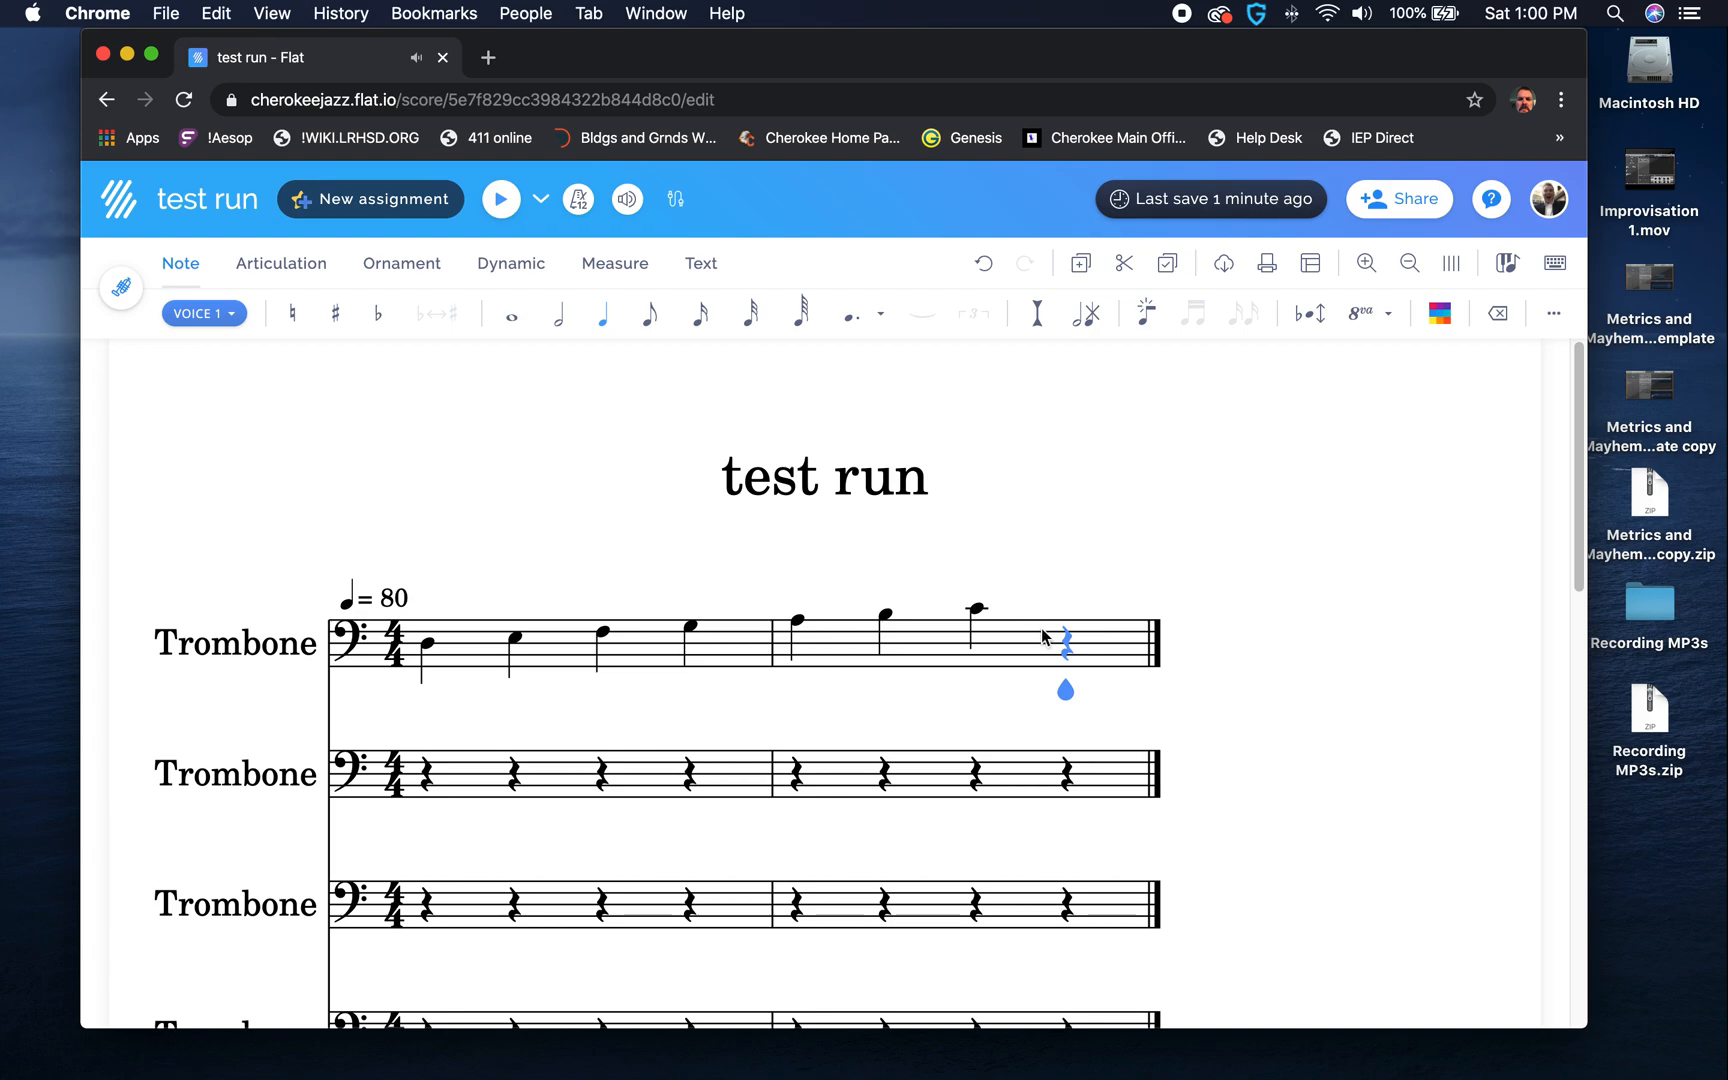
left_click(1066, 643)
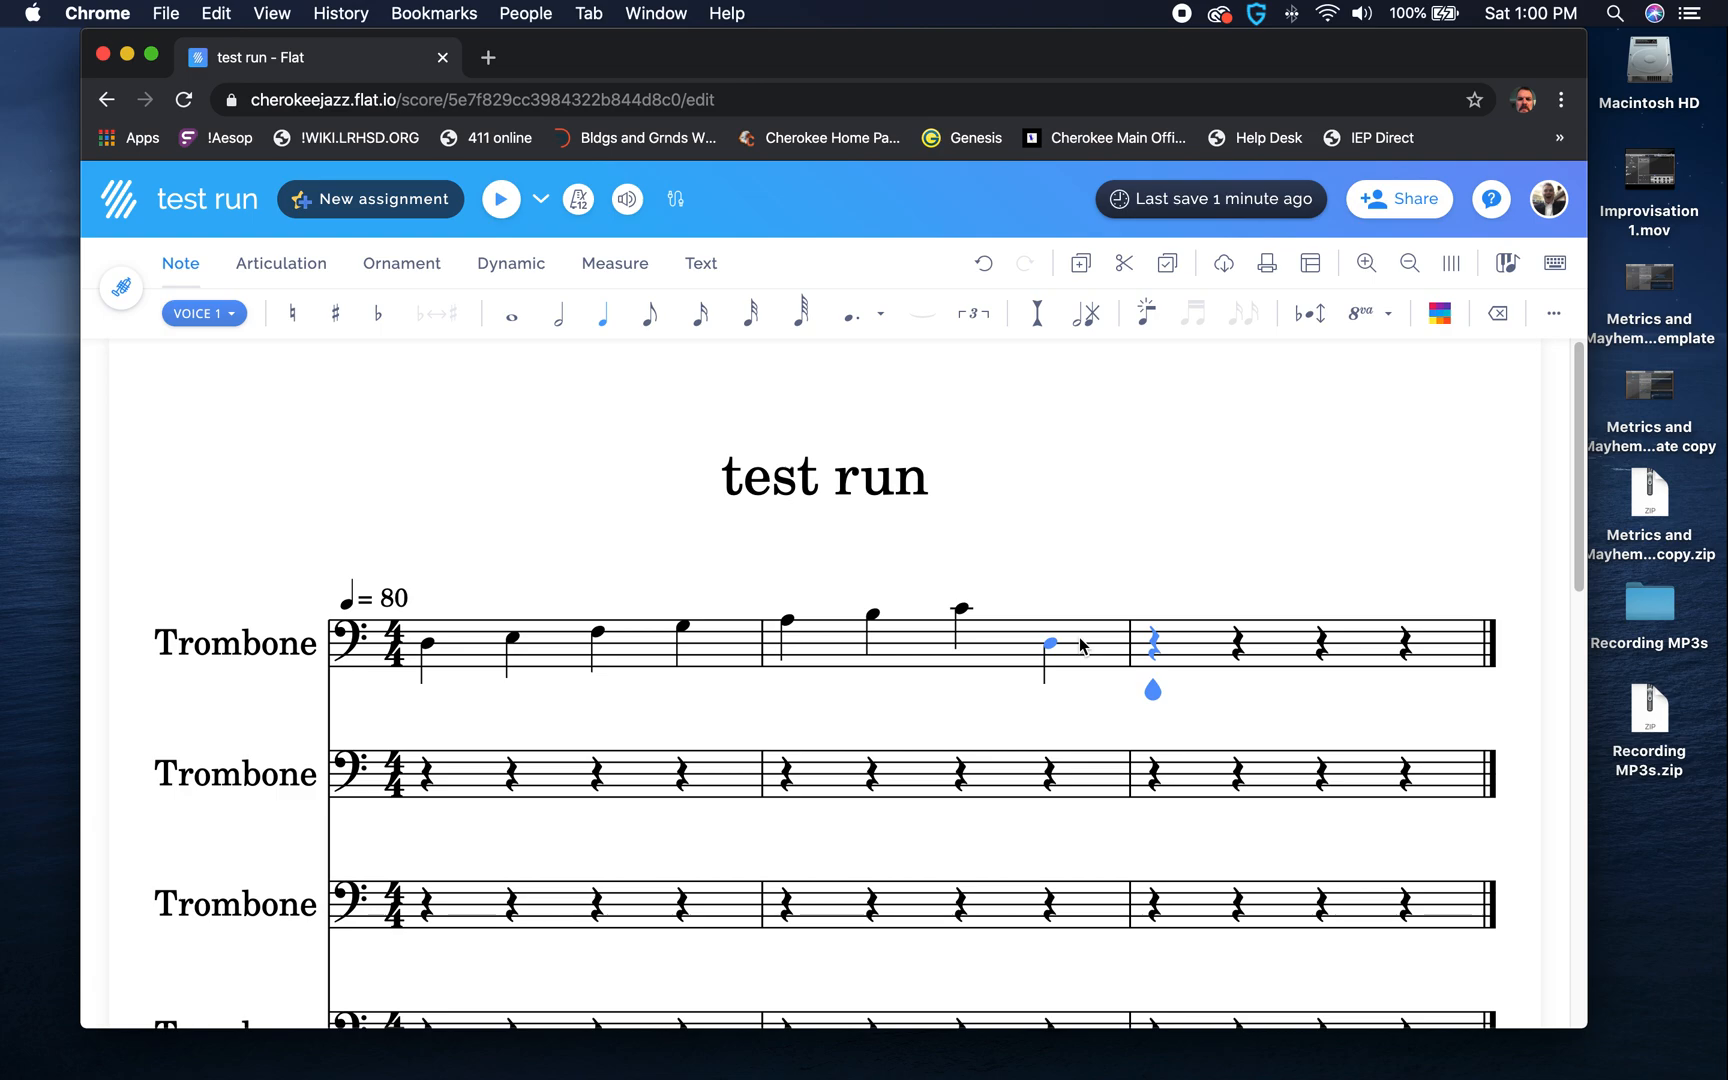
Try different durations, from whole to sixty-fourth, on the first rest of the top staff's third measure, ending on a quarter
key("7")
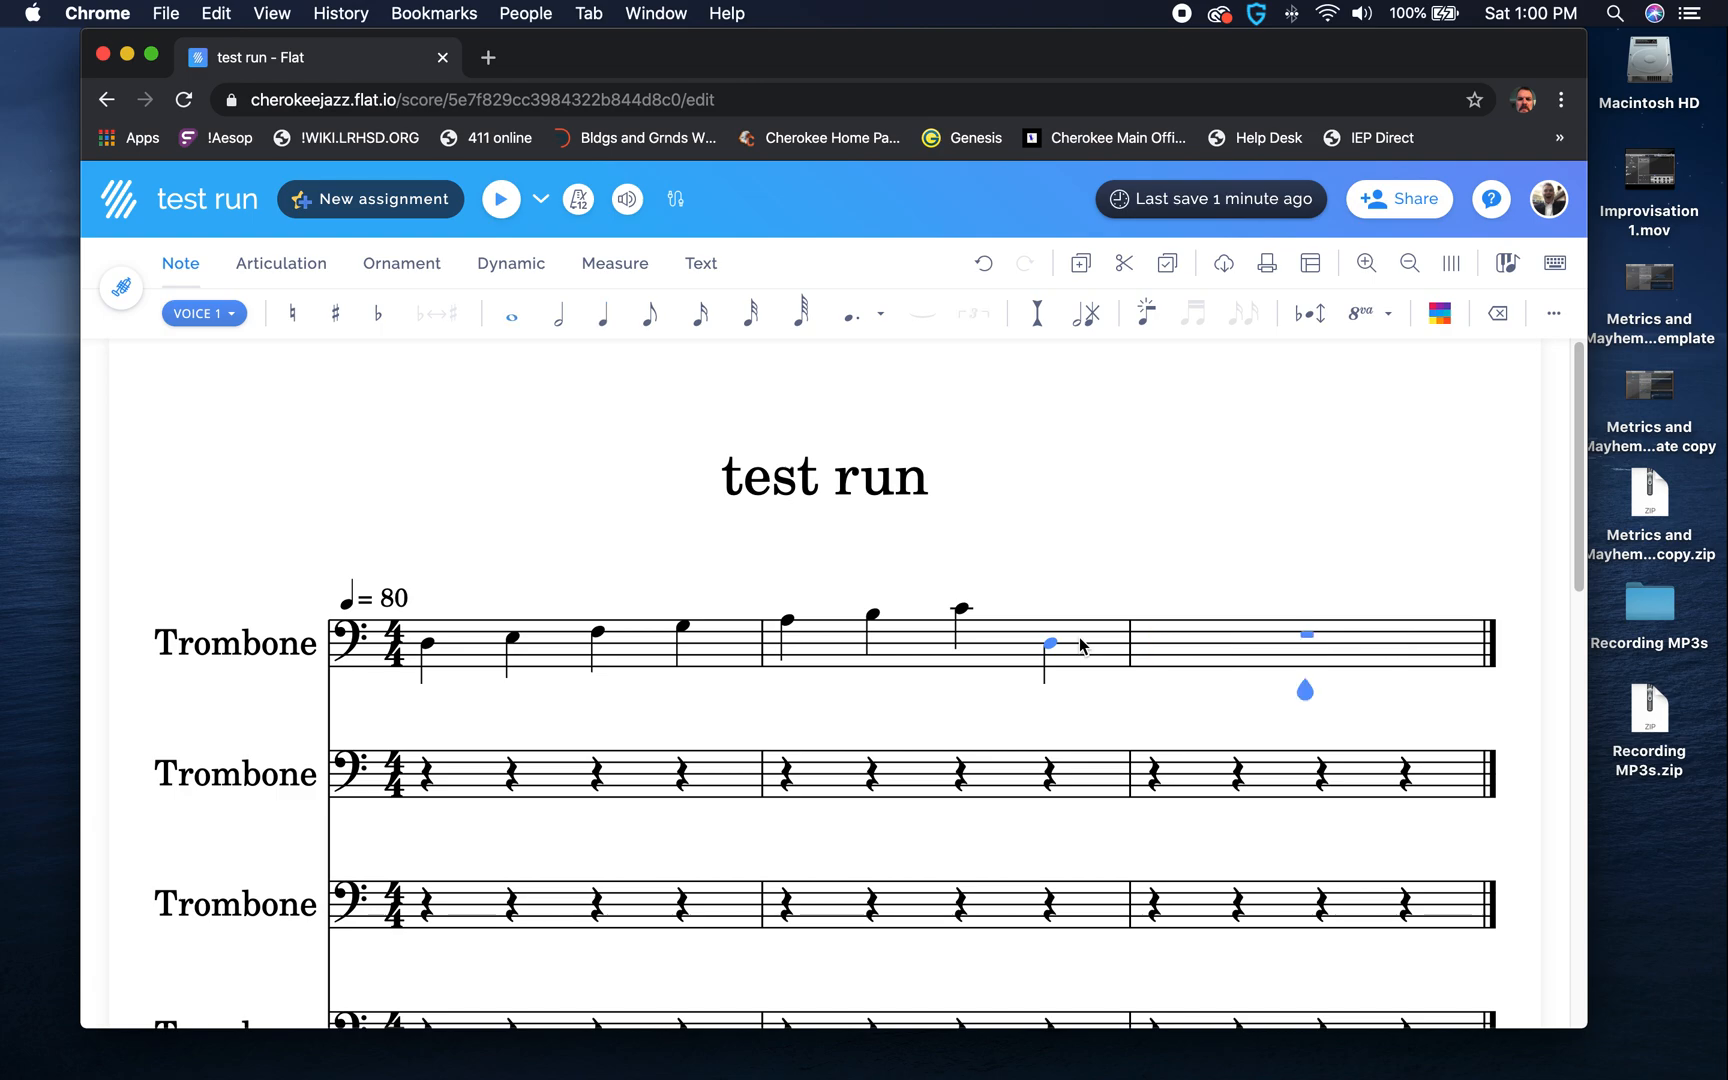
key("6")
key("5")
key("4")
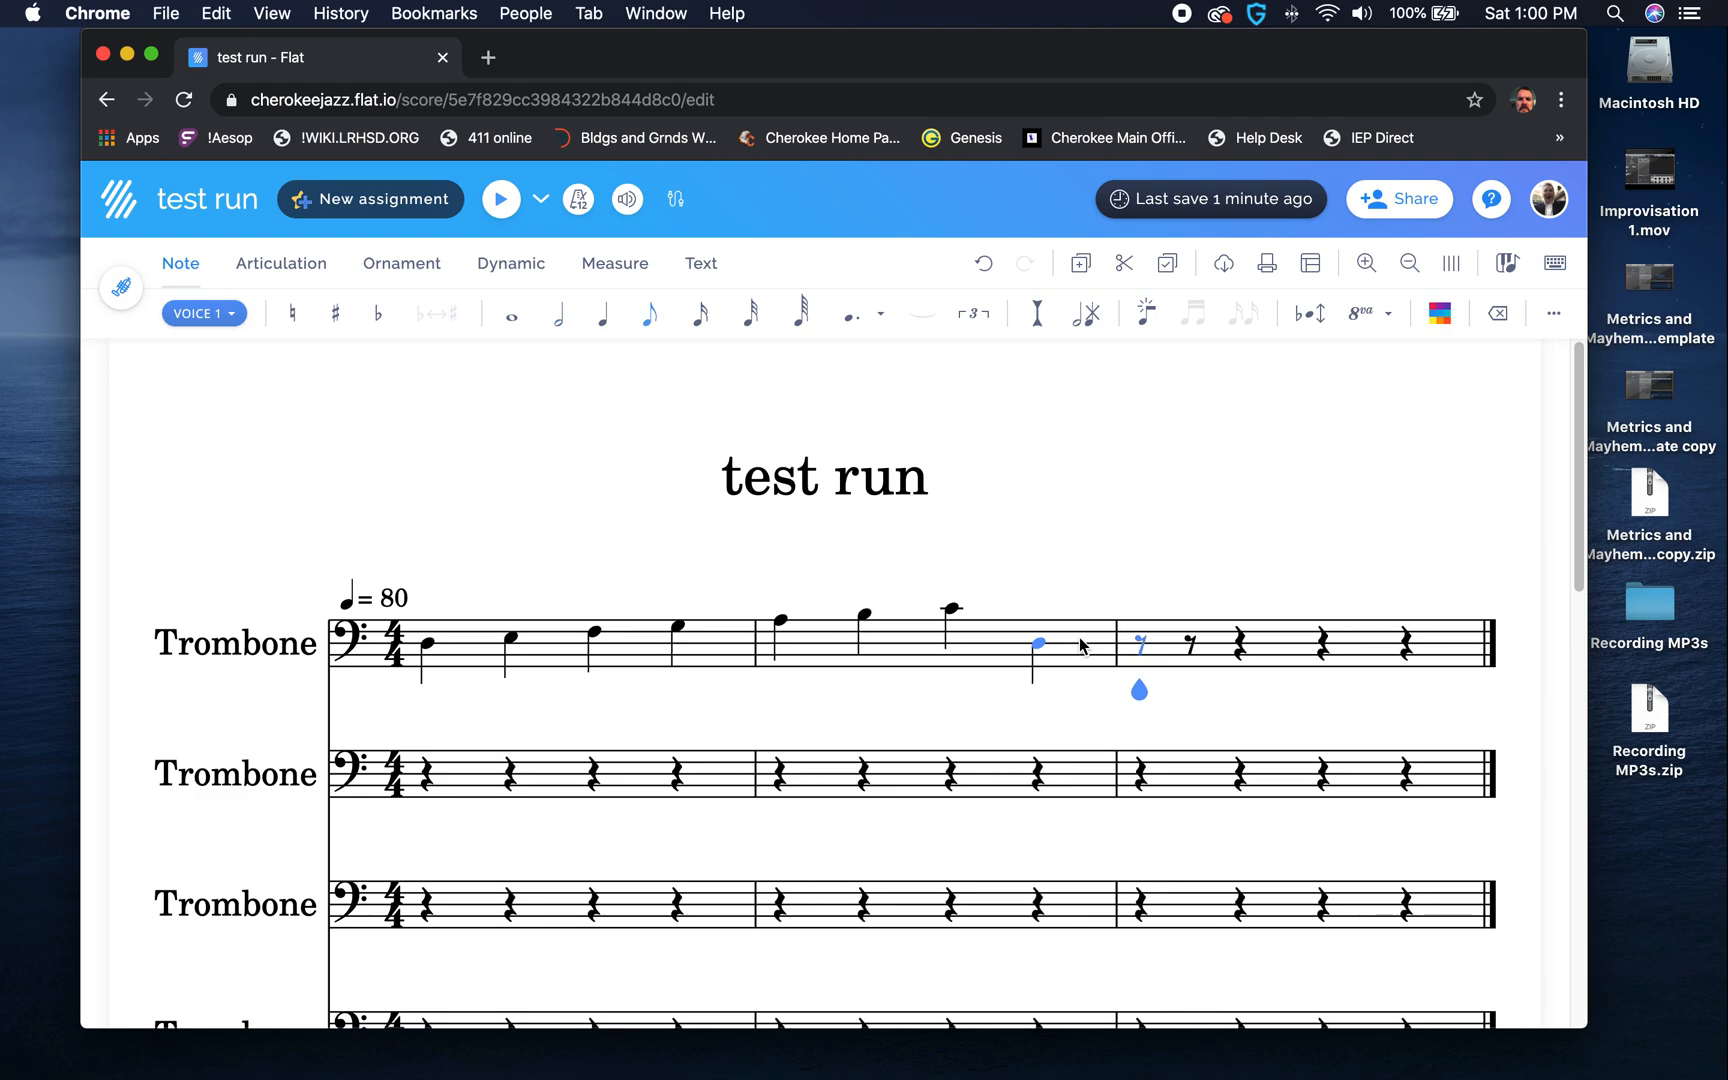
key("3")
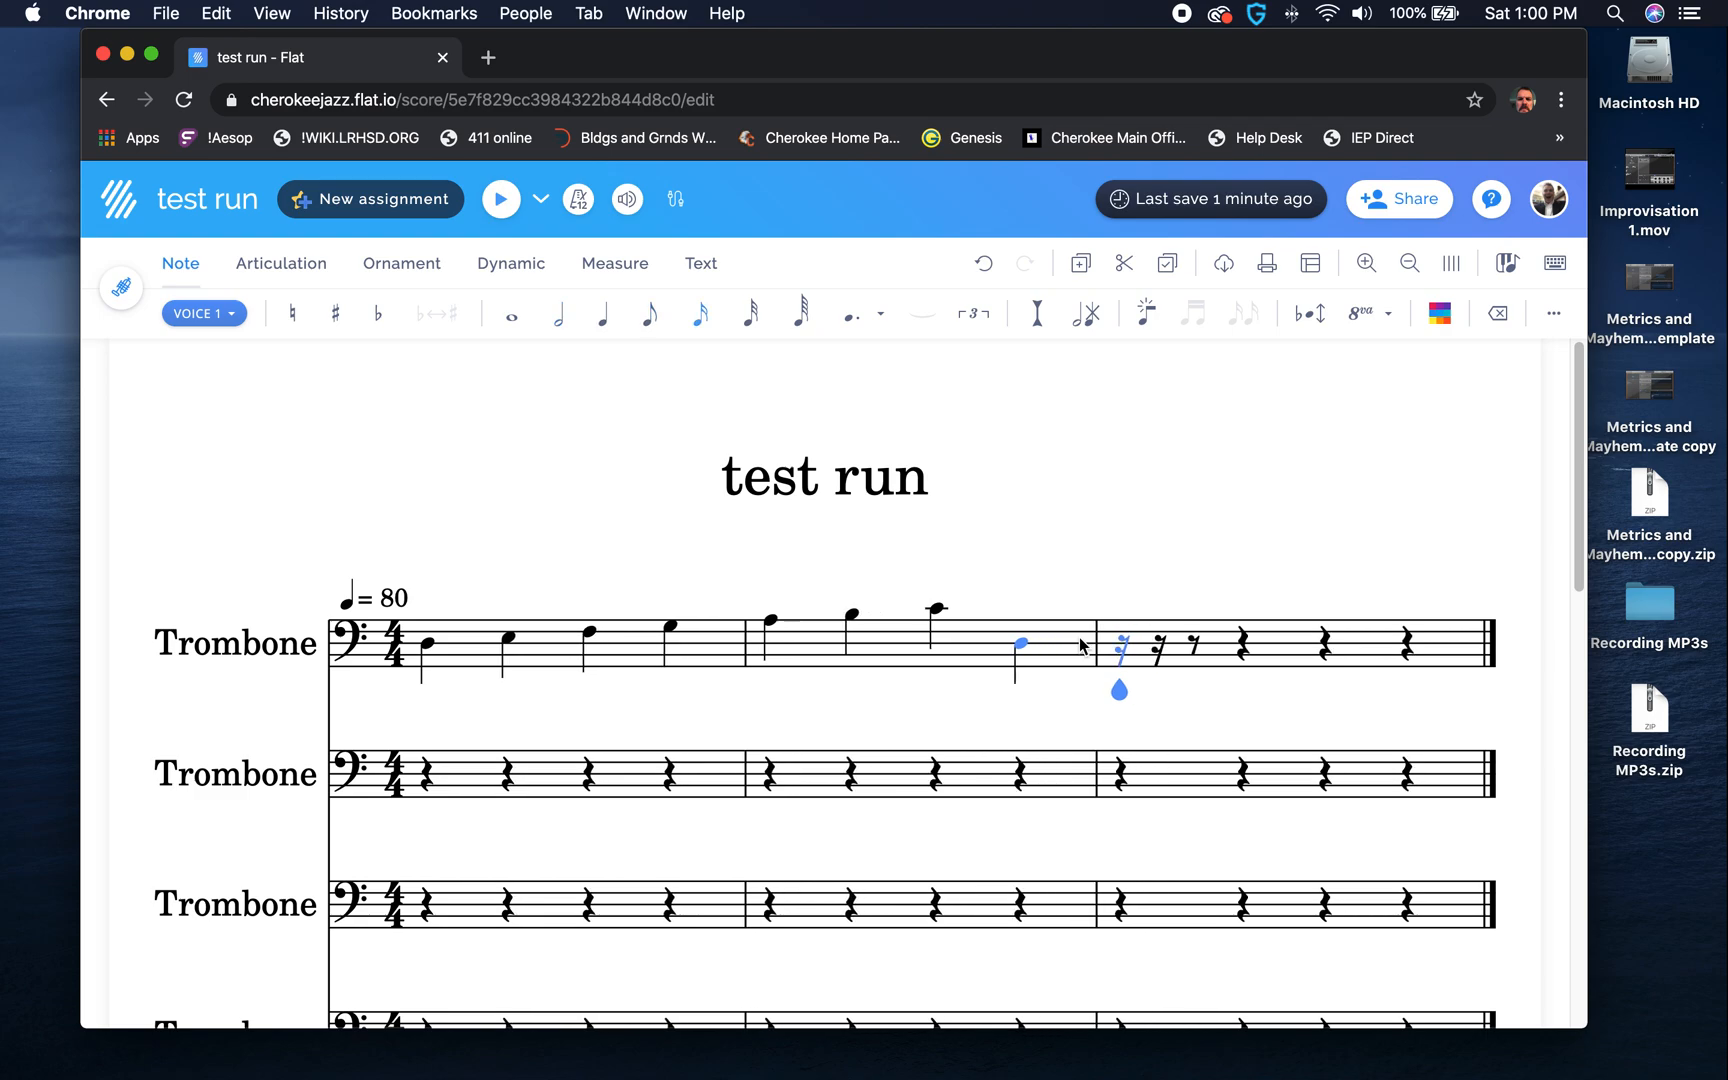
key("2")
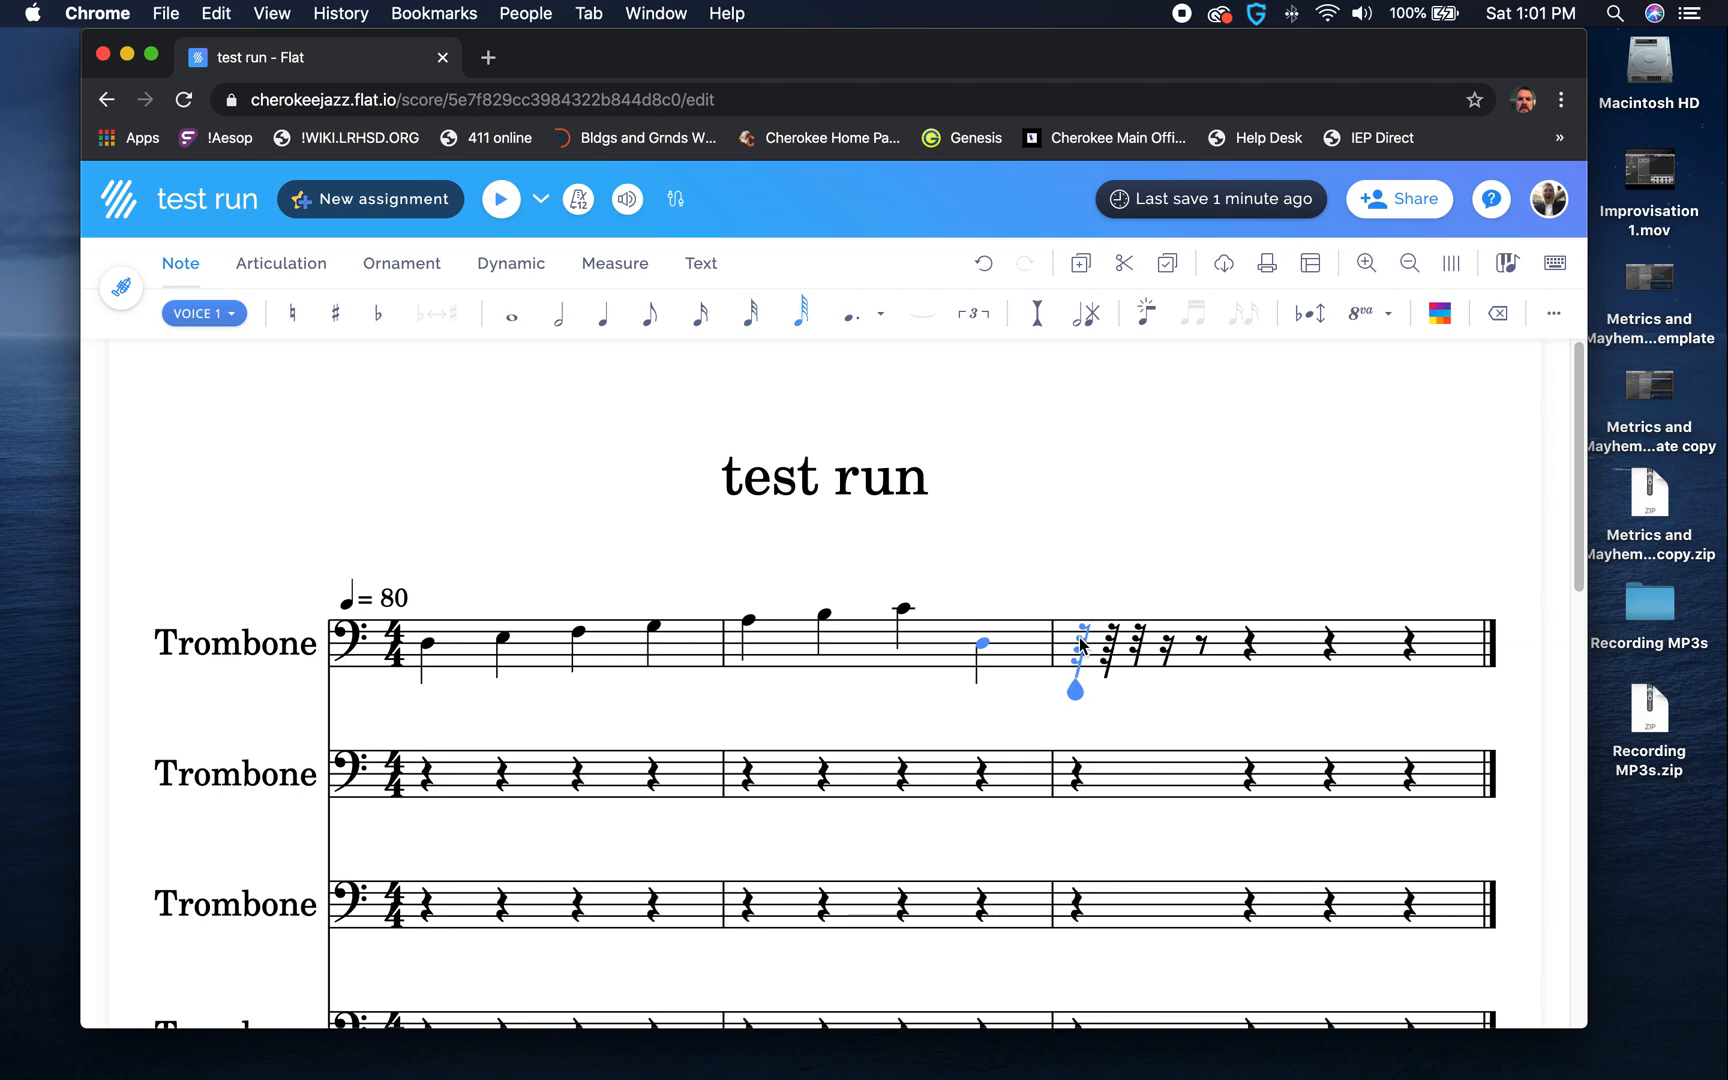
key("7")
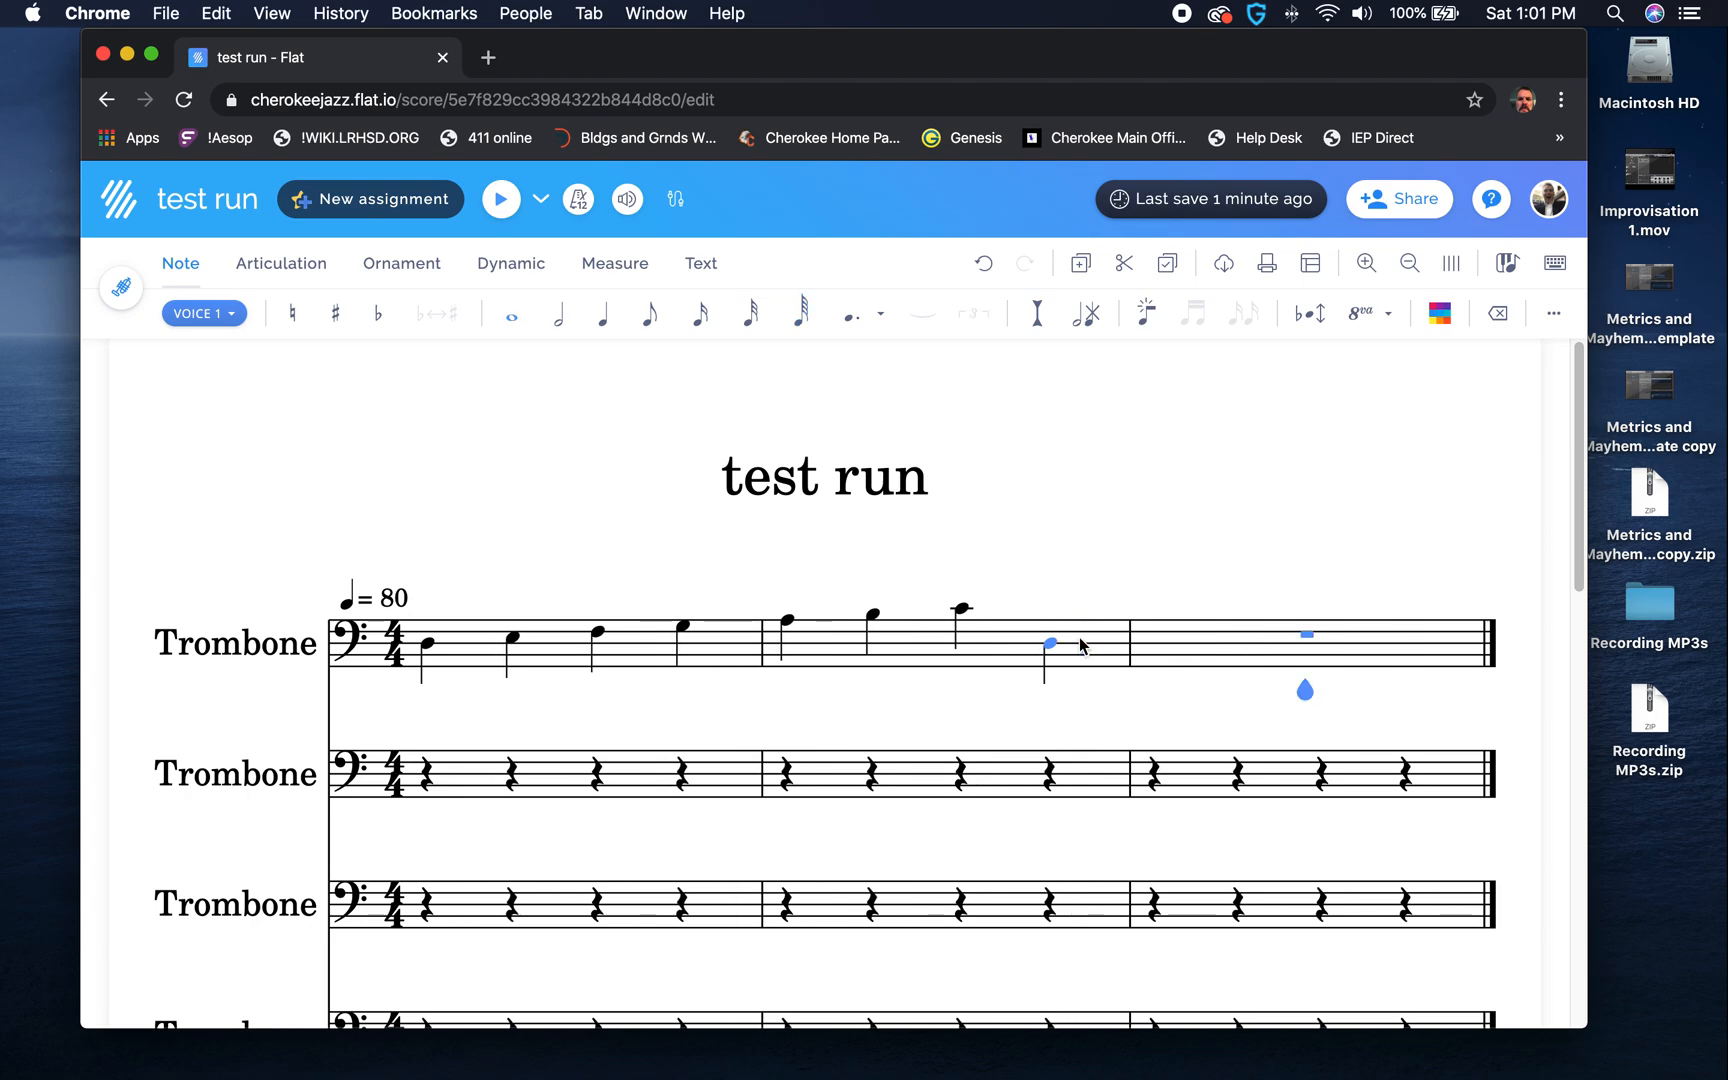
key("4")
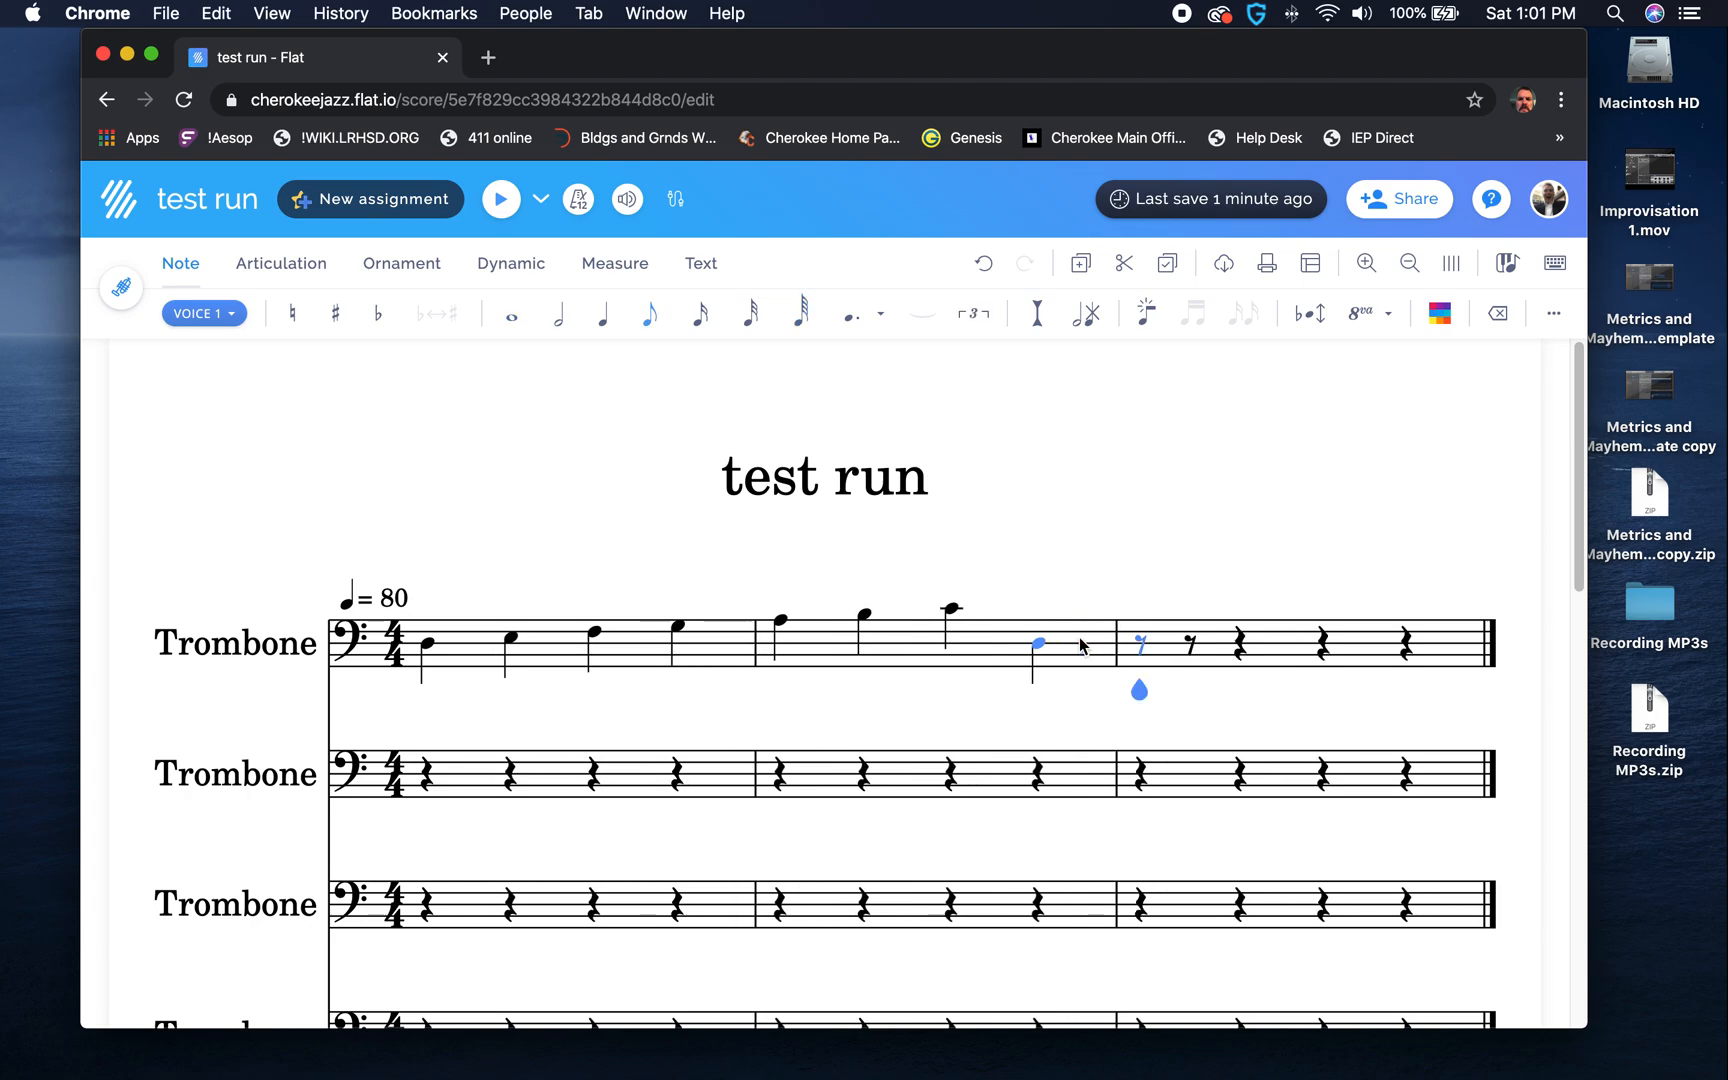
key("7")
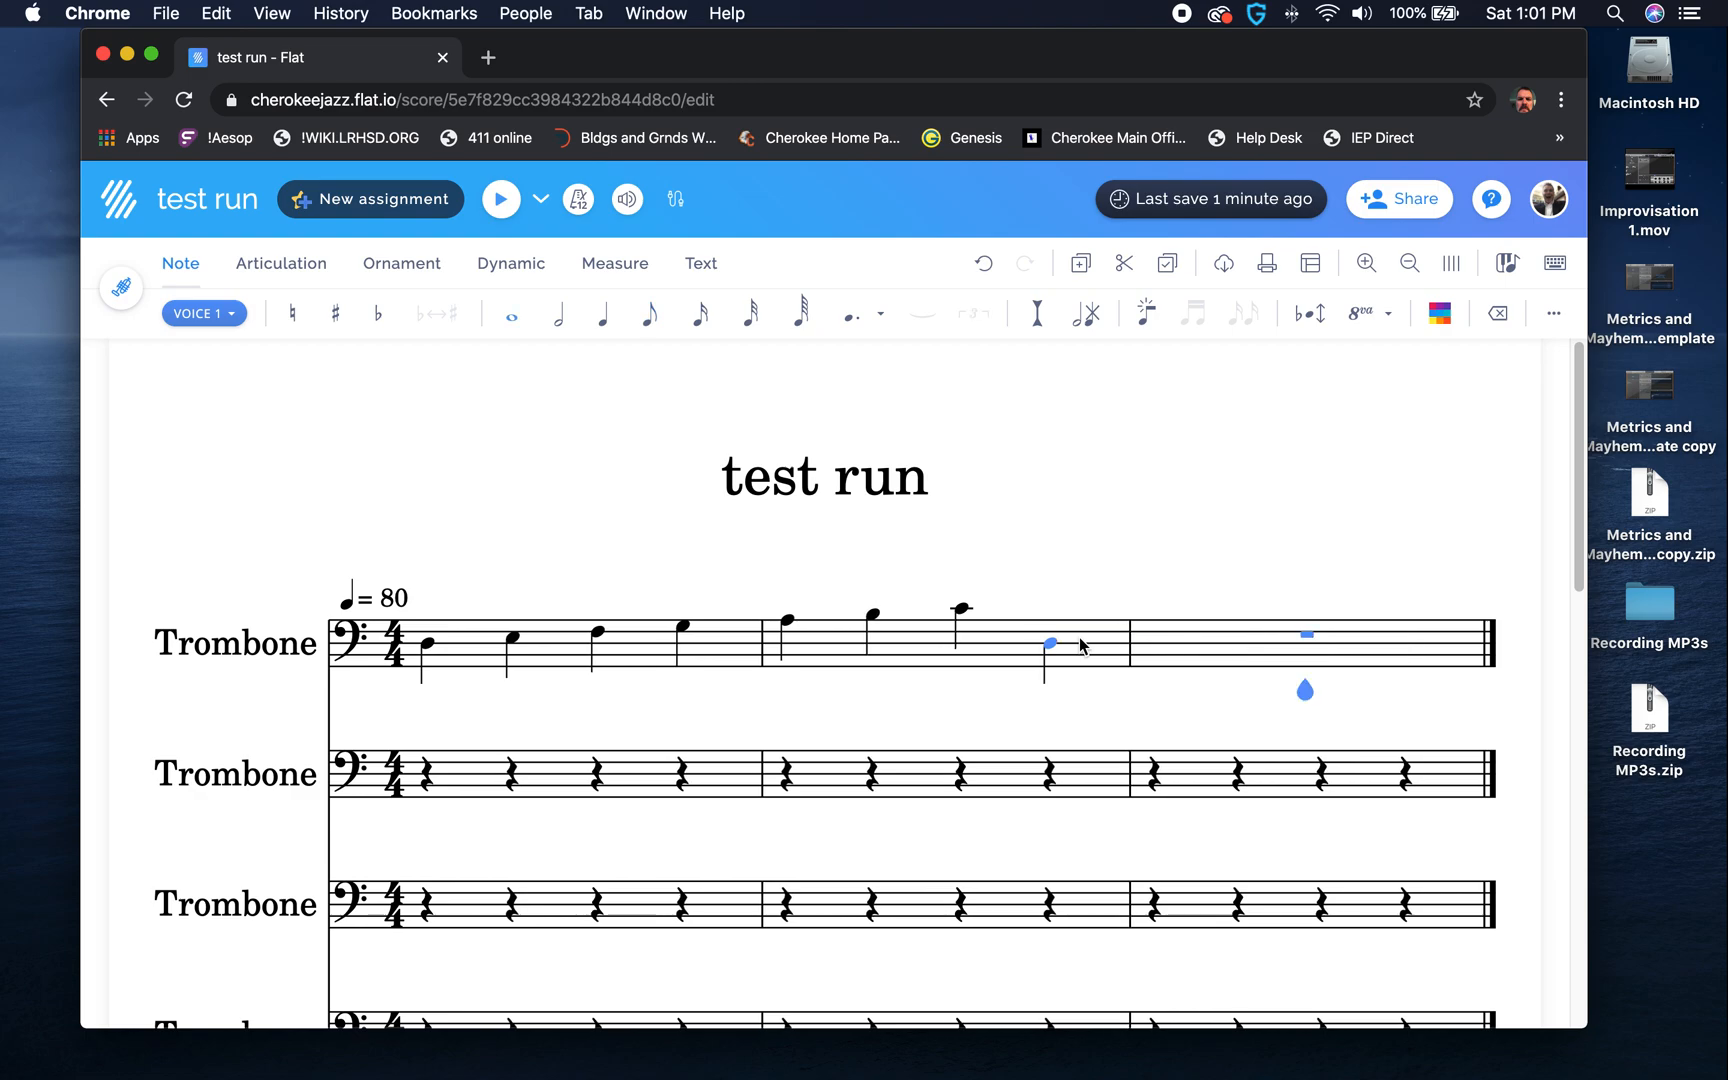
key("1")
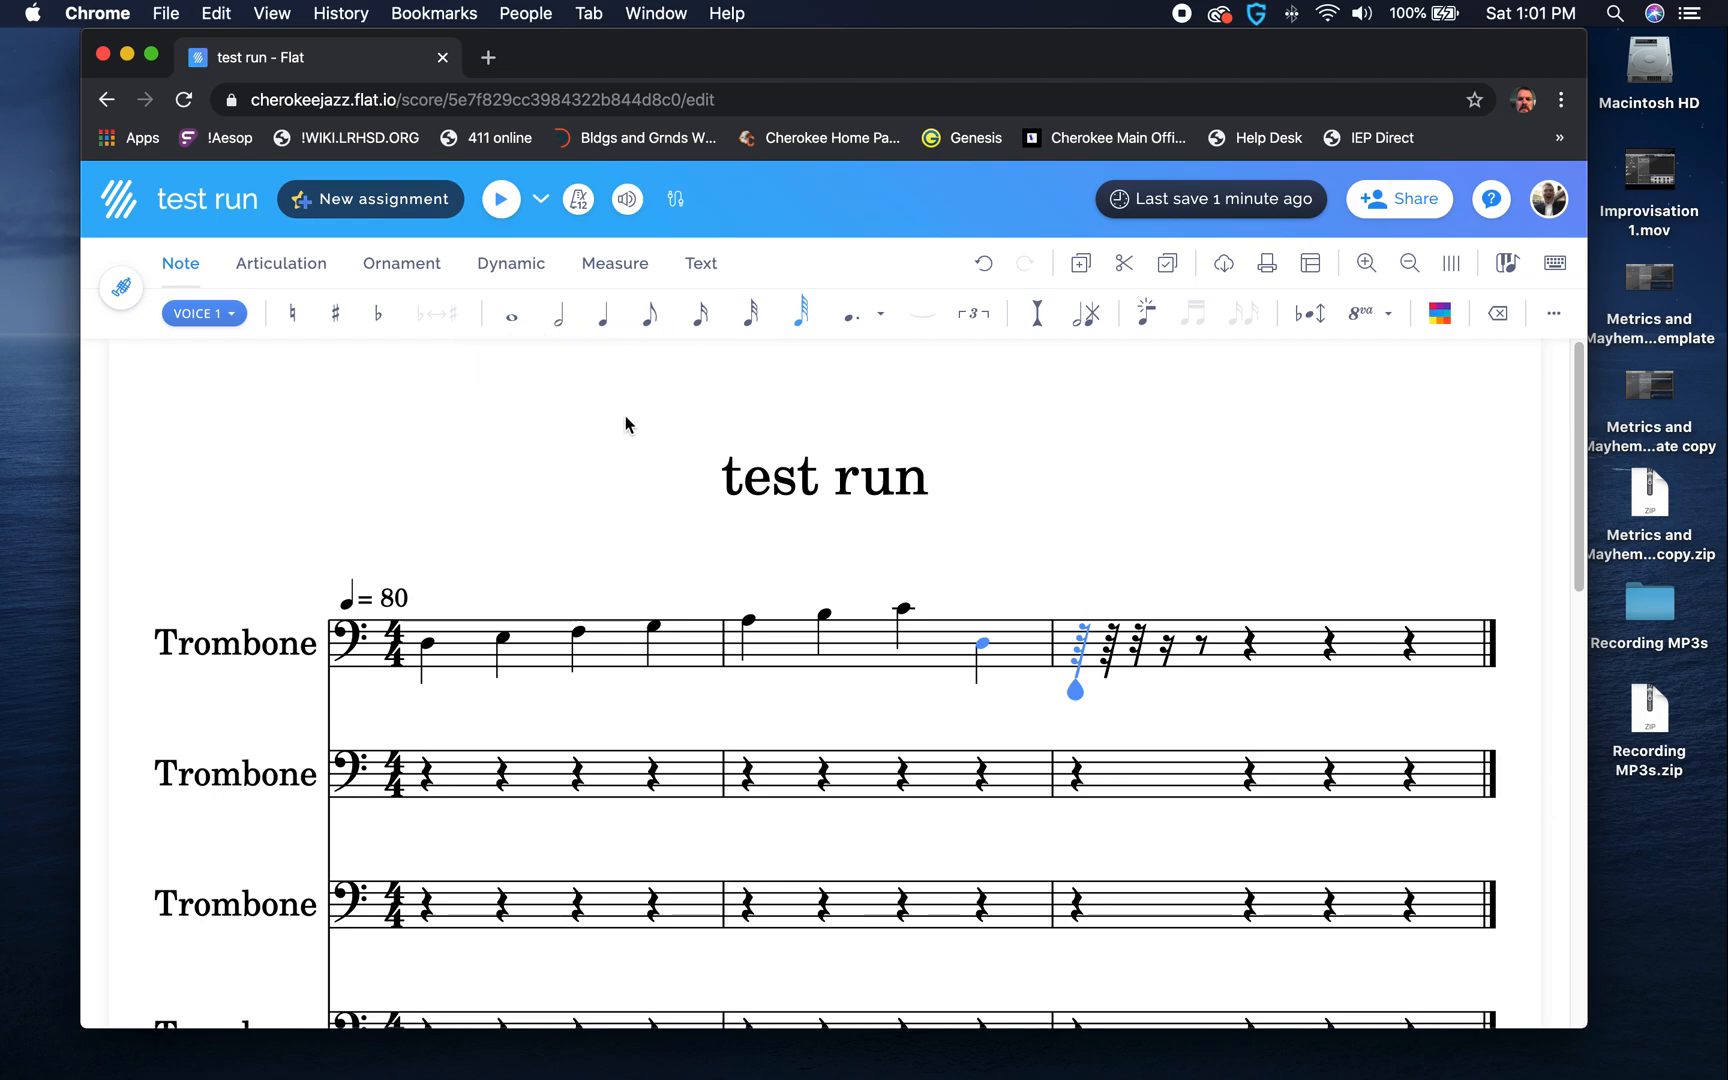
key("2")
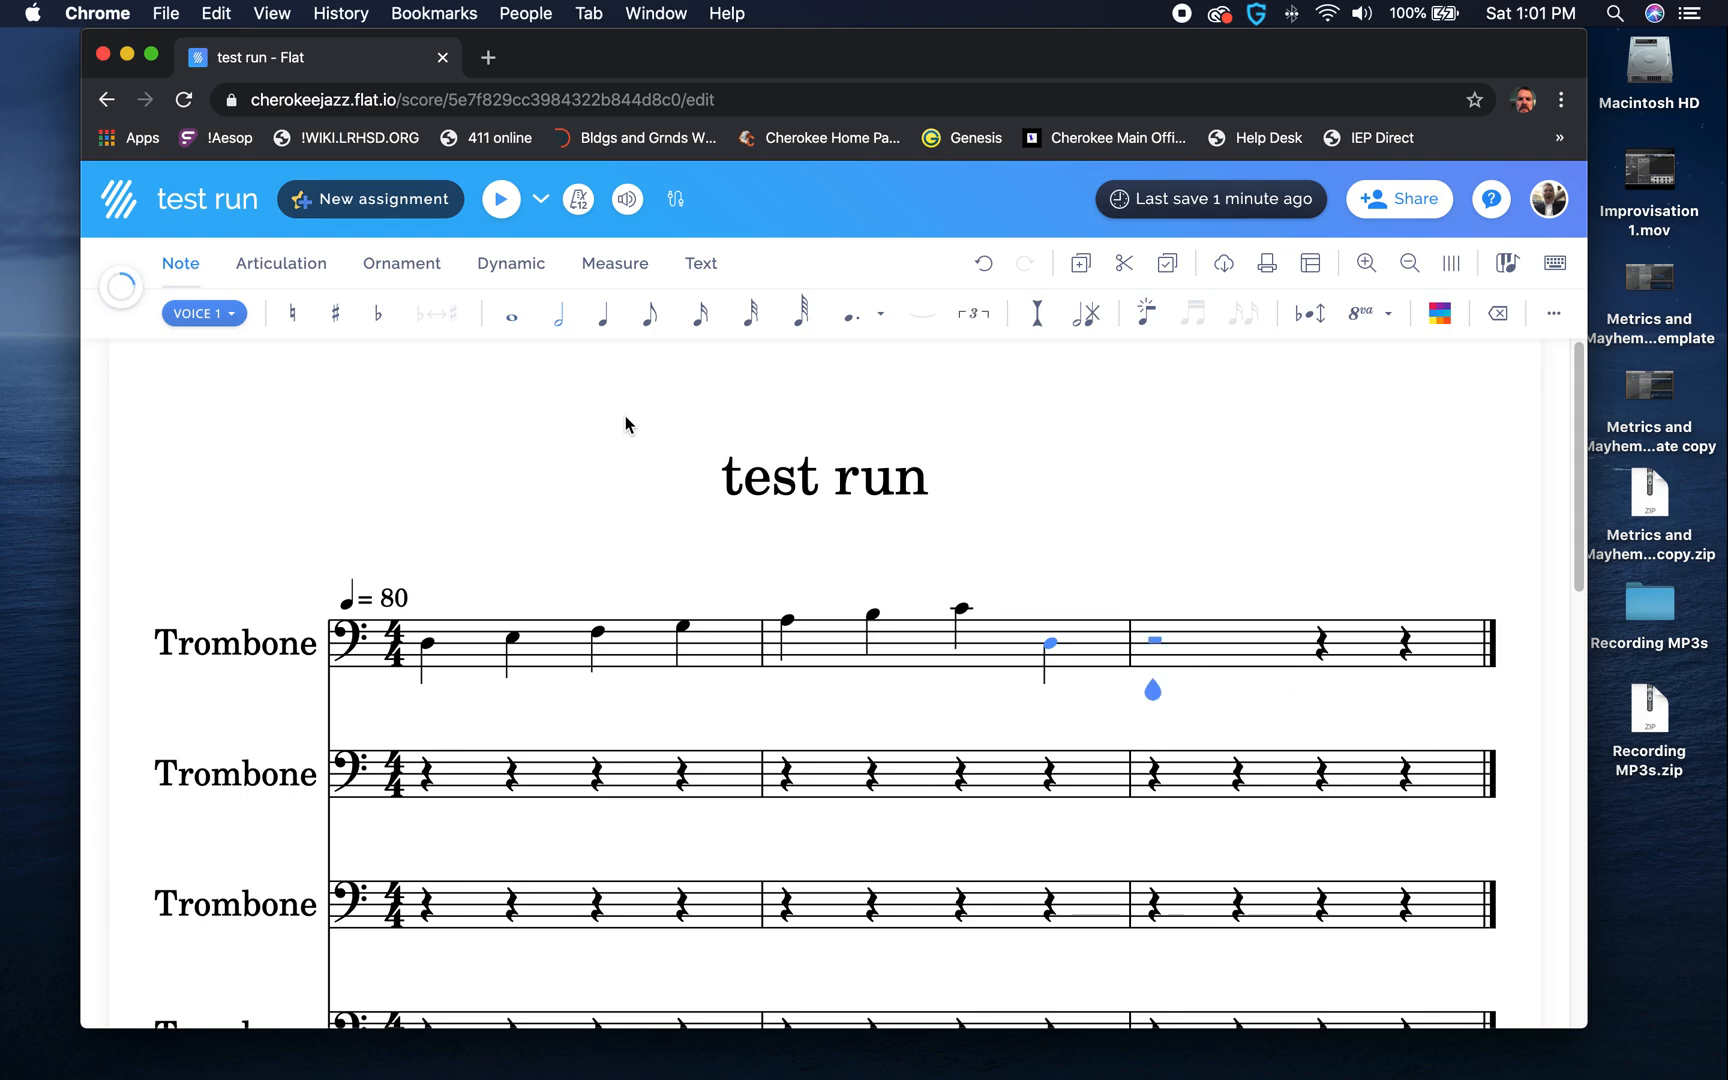
key("3")
scroll(626, 424, "down", 3)
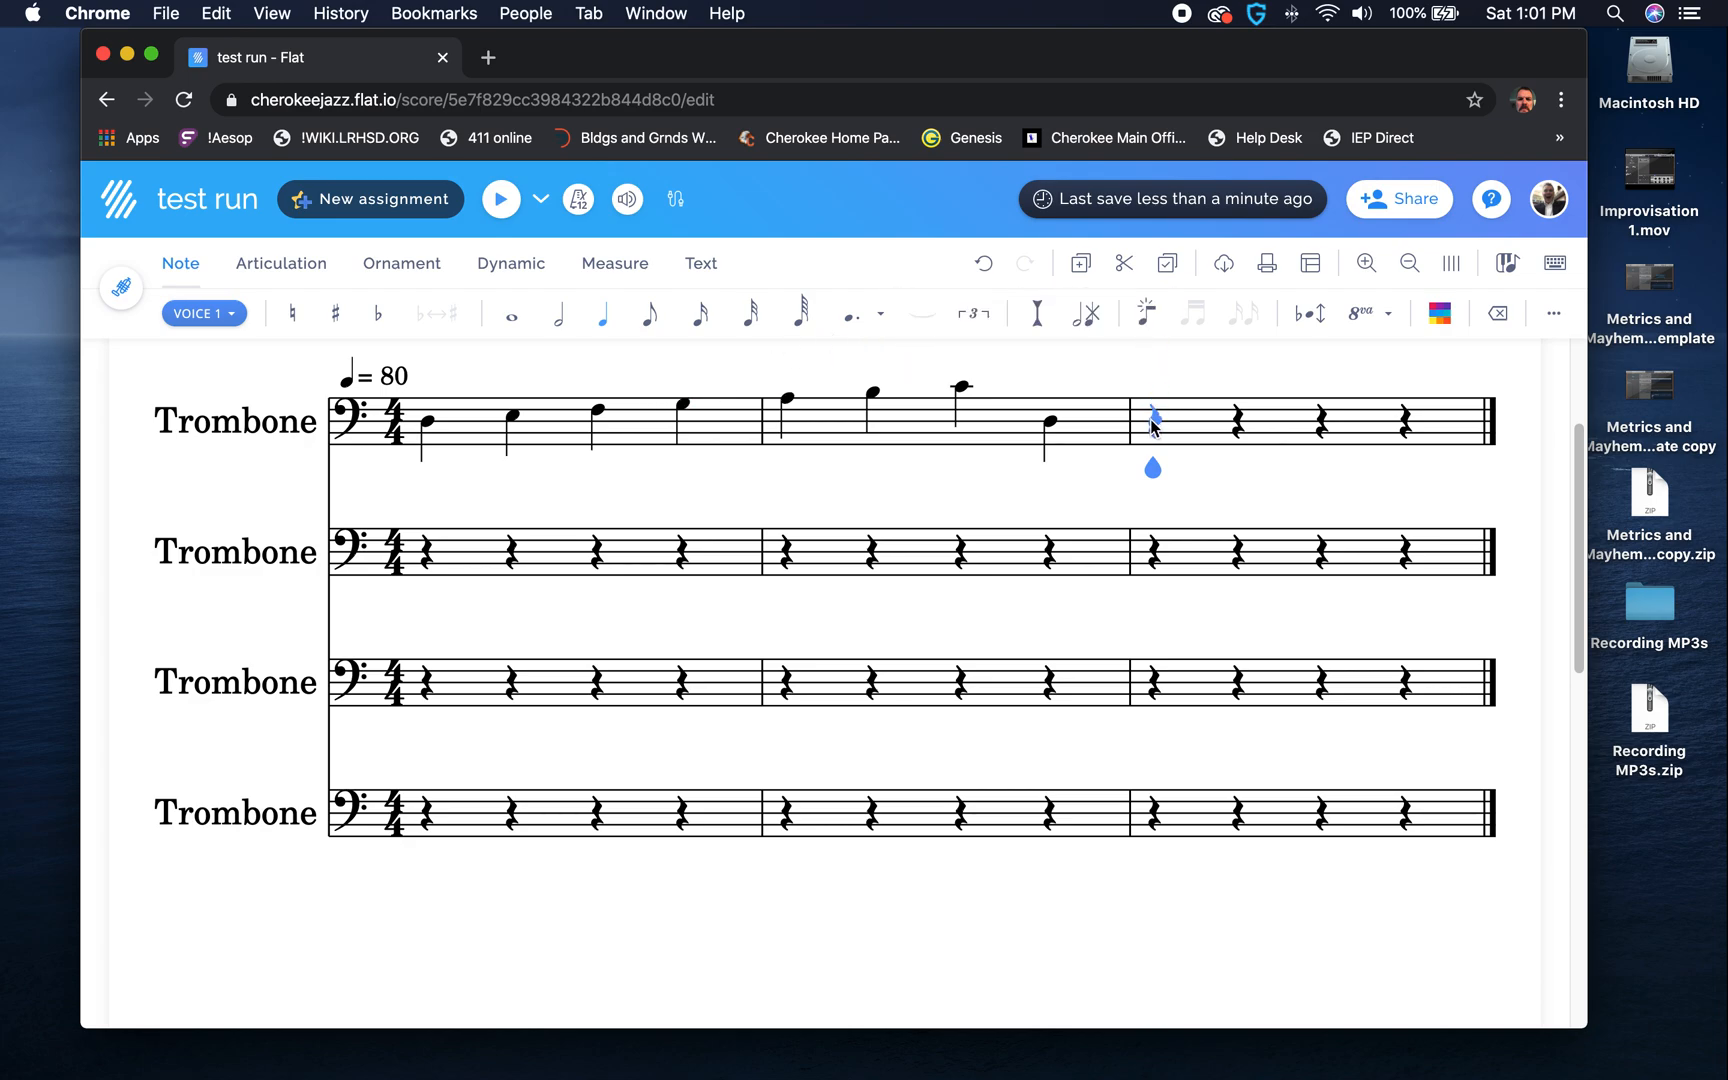
left_click(1238, 426, "shift")
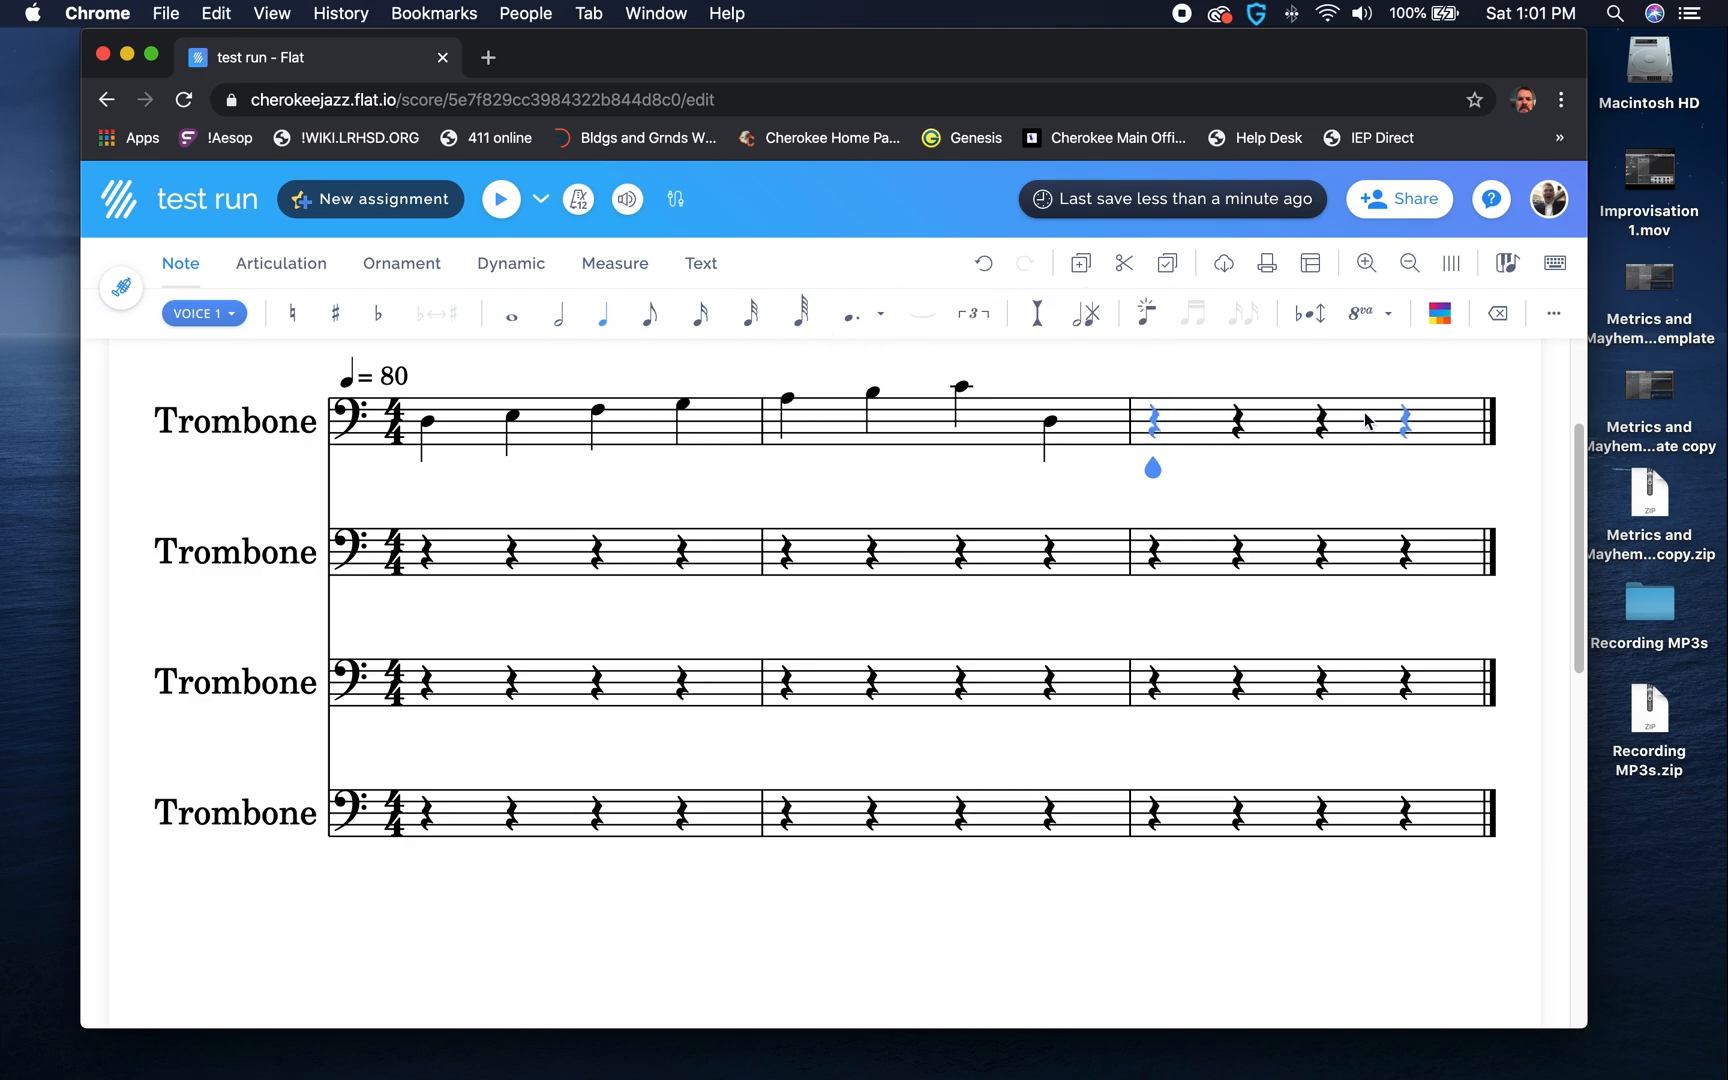